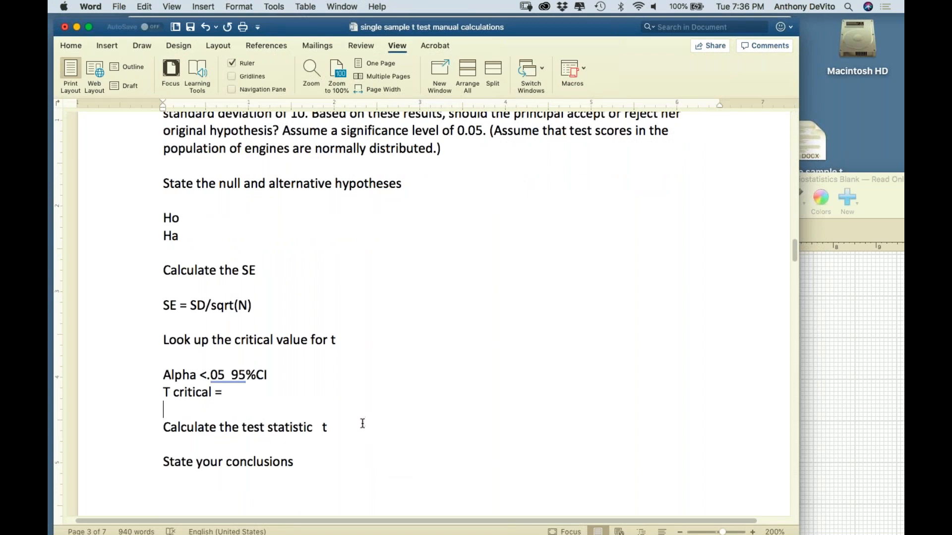
Add the formula "T = Xbar – u / SE =" on its own line below "Calculate the test statistic t"
{"action": "left_click", "coordinate": [362, 426]}
{"action": "key", "text": "Return"}
{"action": "key", "text": "Return"}
{"action": "type", "text": "t = Xbar"}
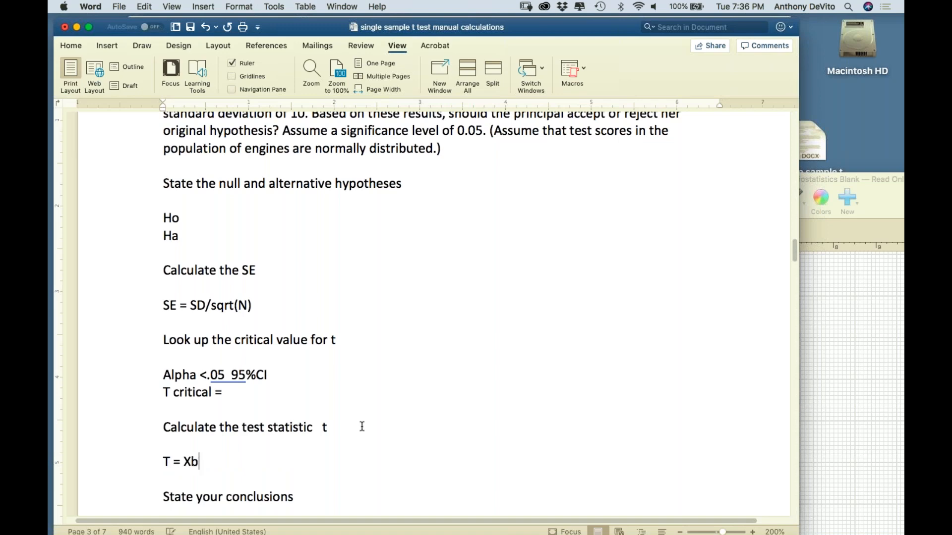
{"action": "type", "text": " = "}
{"action": "type", "text": "u"}
{"action": "key", "text": "BackSpace"}
{"action": "key", "text": "BackSpace"}
{"action": "key", "text": "BackSpace"}
{"action": "key", "text": "BackSpace"}
{"action": "type", "text": "- 8"}
{"action": "key", "text": "BackSpace"}
{"action": "type", "text": "u / SE ="}
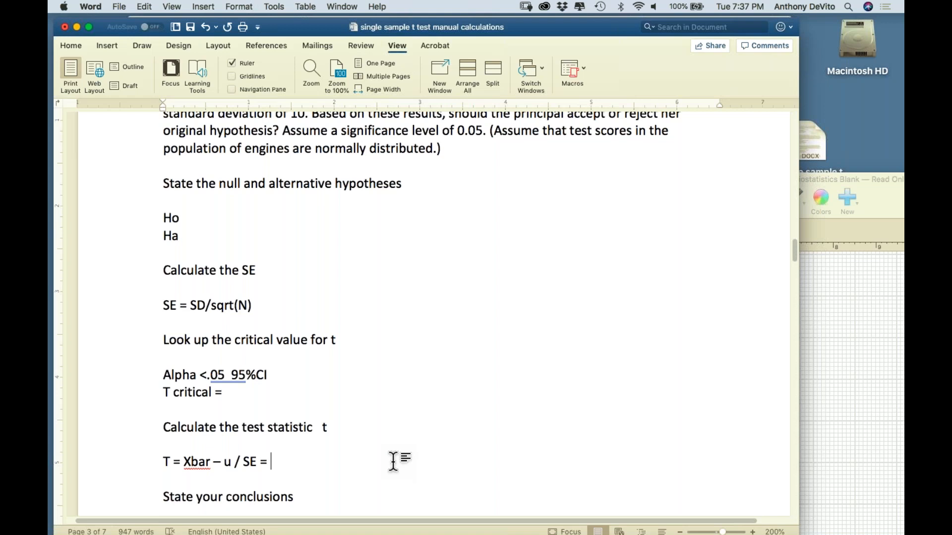
State the null hypothesis beside Ho as "ubonair = 110"
{"action": "left_click", "coordinate": [236, 219]}
{"action": "type", "text": "u"}
{"action": "scroll", "coordinate": [426, 317], "scroll_direction": "up", "scroll_amount": 3}
{"action": "scroll", "coordinate": [426, 317], "scroll_direction": "down", "scroll_amount": 2}
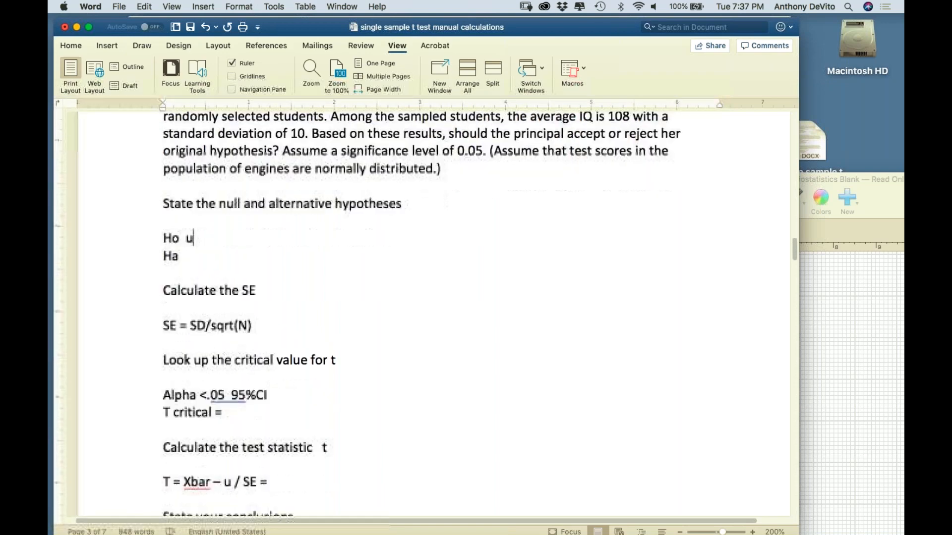
{"action": "type", "text": "bonair"}
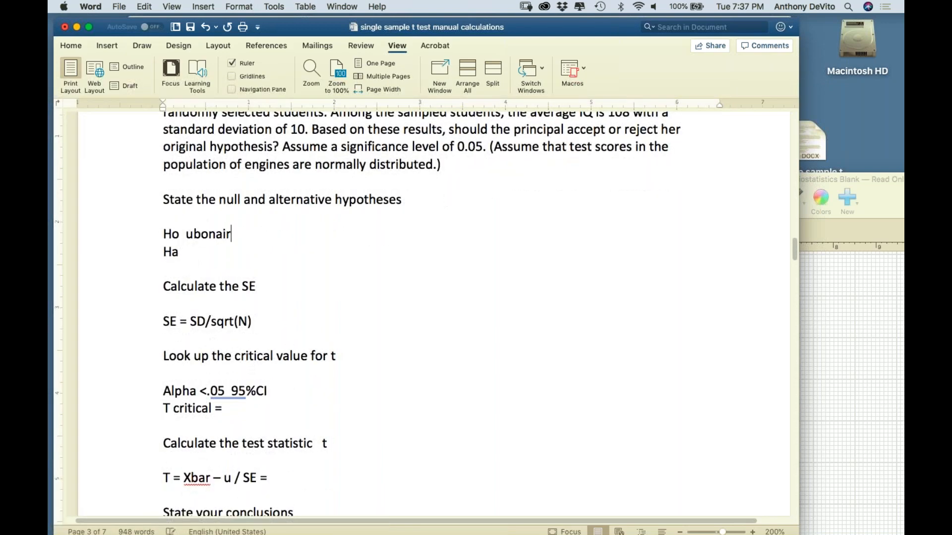
{"action": "type", "text": " = 110"}
State the alternative hypothesis beside Ha as "ubonair =/= 110"
{"action": "left_click", "coordinate": [198, 251]}
{"action": "type", "text": "ubonair ="}
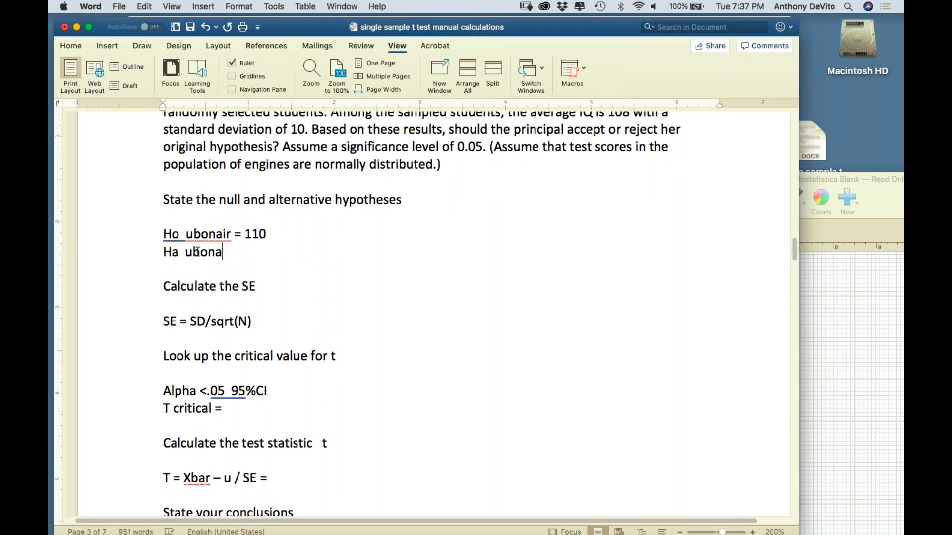
{"action": "type", "text": "/= 110"}
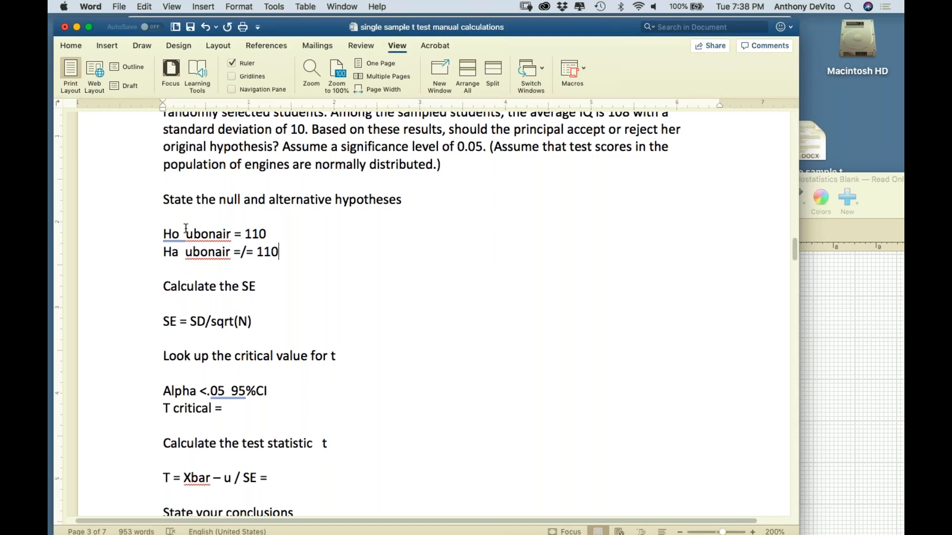
Add the line "= 10/sqrt(20)" below the "Calculate the SE" heading, using the problem's standard deviation and sample size
{"action": "left_click", "coordinate": [279, 285]}
{"action": "key", "text": "Return"}
{"action": "key", "text": "Return"}
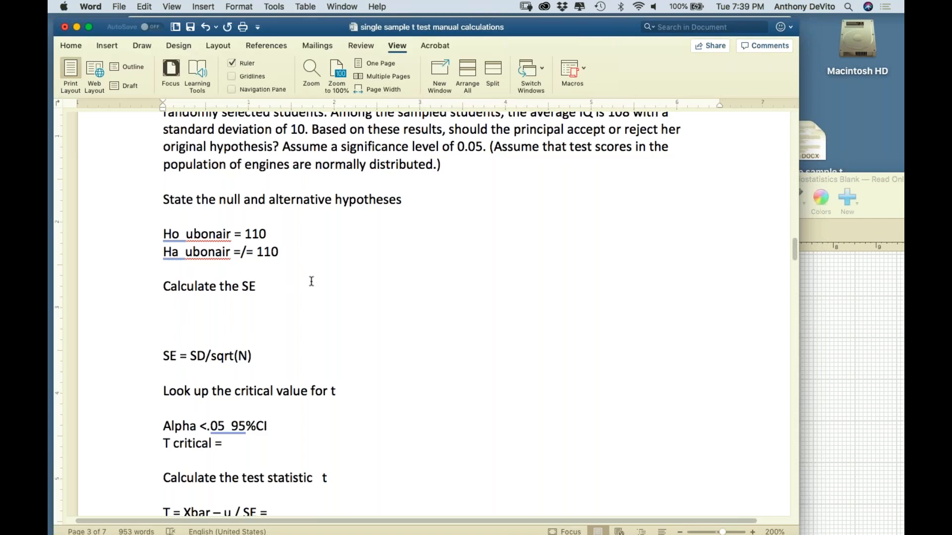
{"action": "scroll", "coordinate": [310, 278], "scroll_direction": "up", "scroll_amount": 2}
{"action": "scroll", "coordinate": [311, 281], "scroll_direction": "up", "scroll_amount": 2}
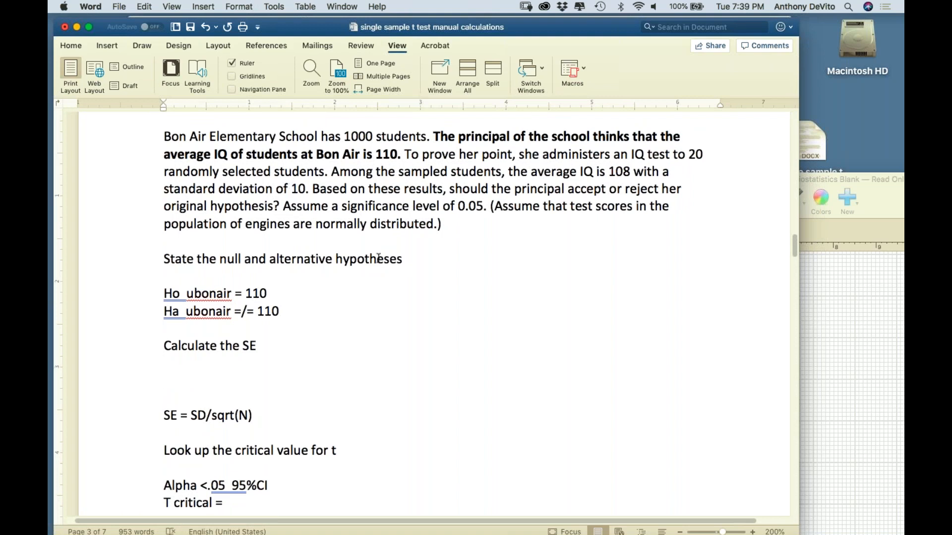
{"action": "scroll", "coordinate": [378, 257], "scroll_direction": "down", "scroll_amount": 2}
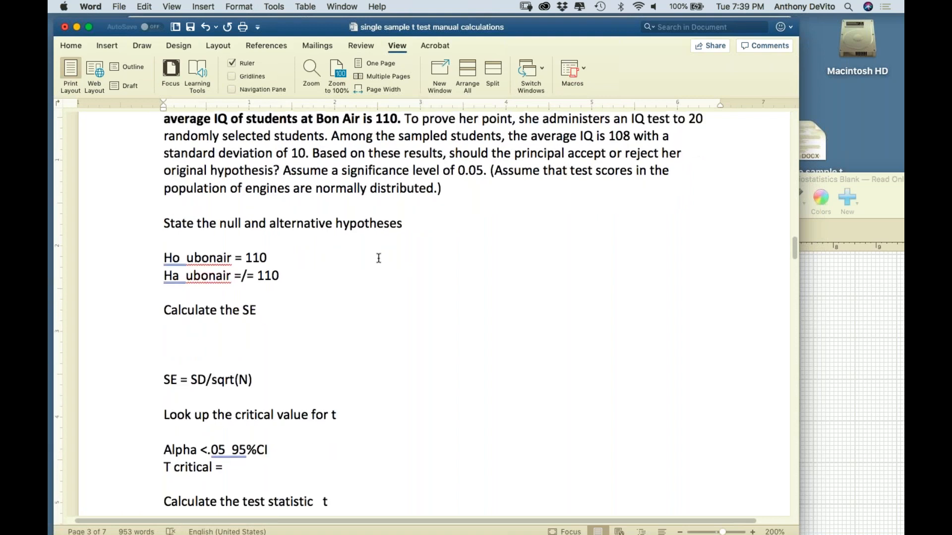
{"action": "type", "text": "= 10/sqrt(20"}
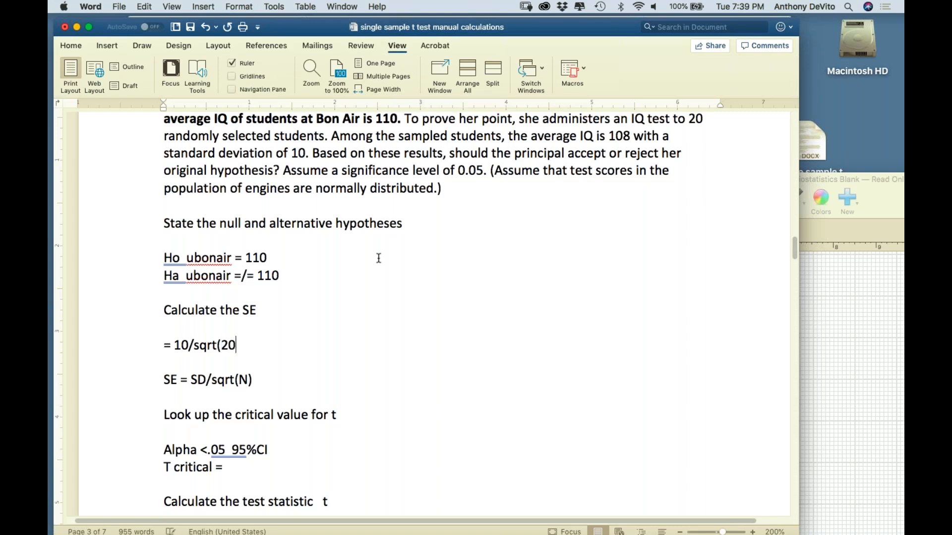
{"action": "type", "text": ")"}
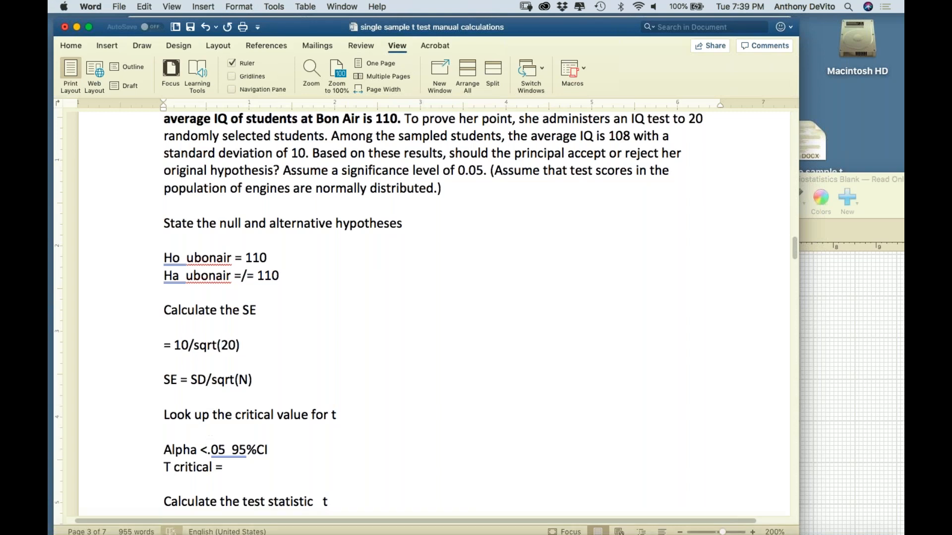
Switch to Calculator, clear its display and memory, and move its window away from the worksheet's calculations
{"action": "mouse_move", "coordinate": [208, 527]}
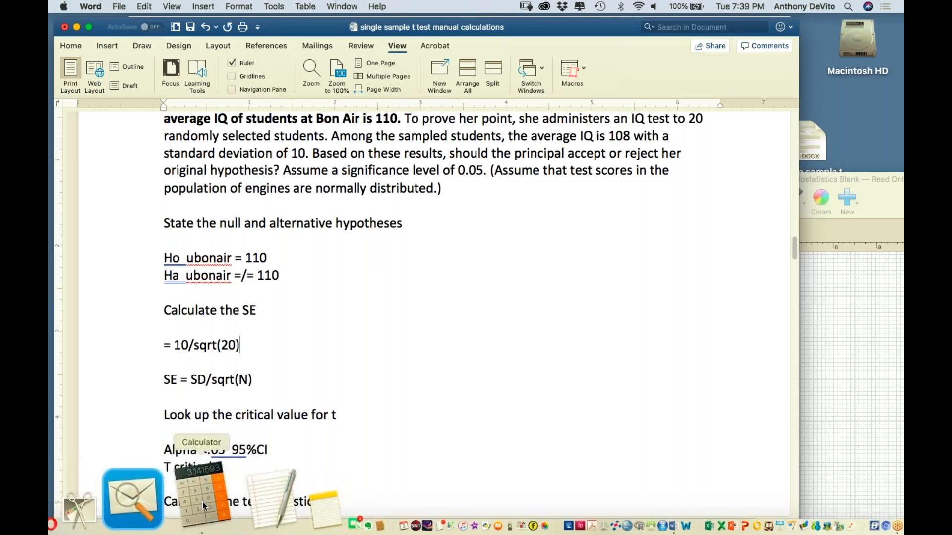
{"action": "left_click", "coordinate": [202, 502]}
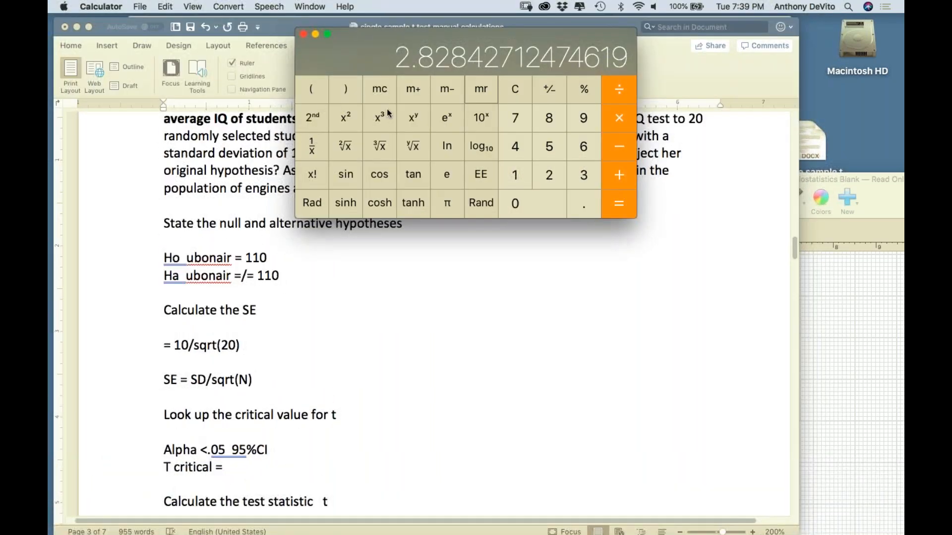
{"action": "left_click", "coordinate": [516, 90]}
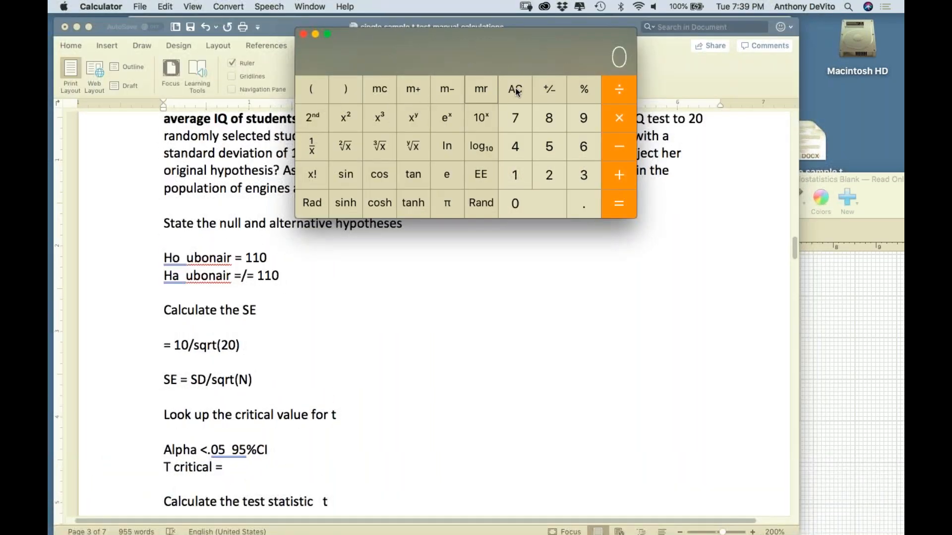
{"action": "left_click", "coordinate": [379, 91]}
{"action": "left_click", "coordinate": [378, 91]}
{"action": "left_click_drag", "start_coordinate": [431, 38], "coordinate": [493, 24]}
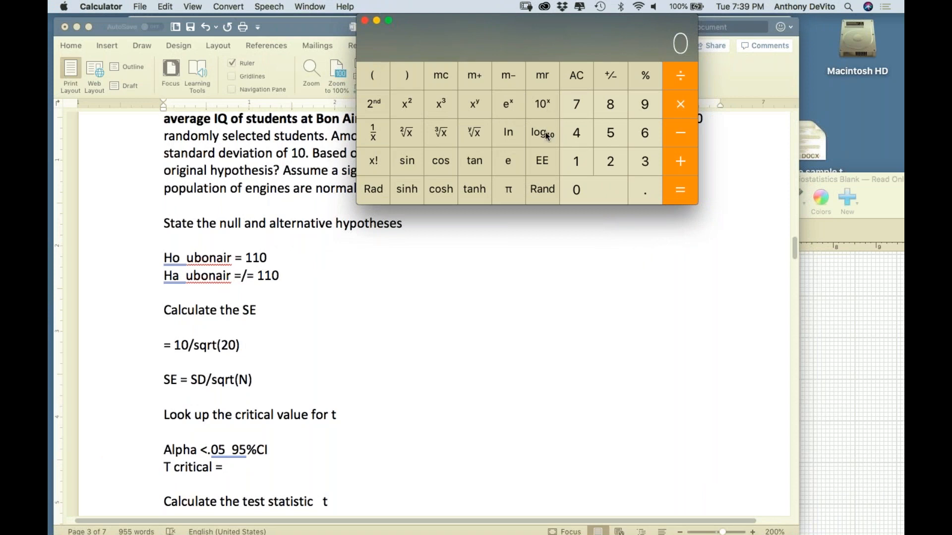
Calculate the square root of 20 and store it in the calculator's memory
{"action": "left_click", "coordinate": [610, 161]}
{"action": "left_click", "coordinate": [596, 190]}
{"action": "left_click", "coordinate": [408, 134]}
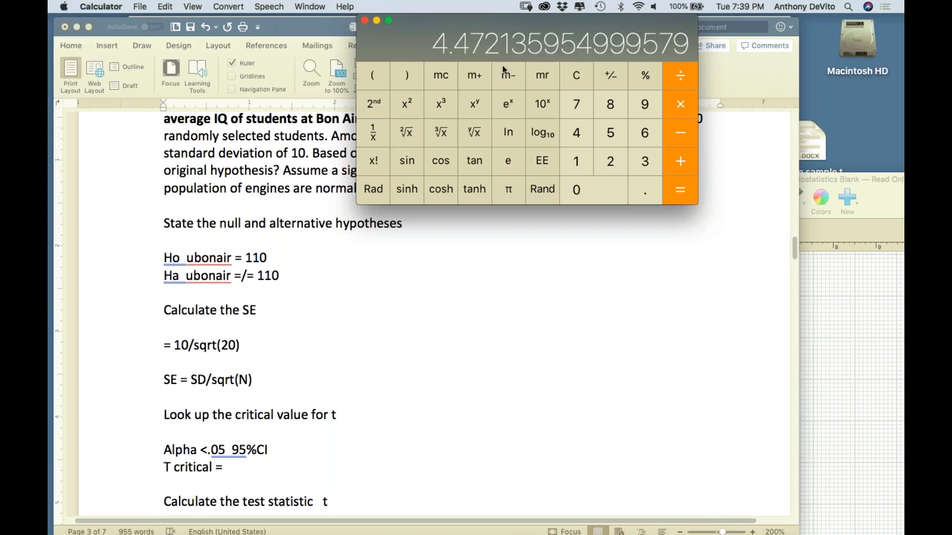
{"action": "left_click", "coordinate": [472, 75]}
Clear the display and divide 10 by the square root recalled from memory
{"action": "left_click", "coordinate": [577, 75]}
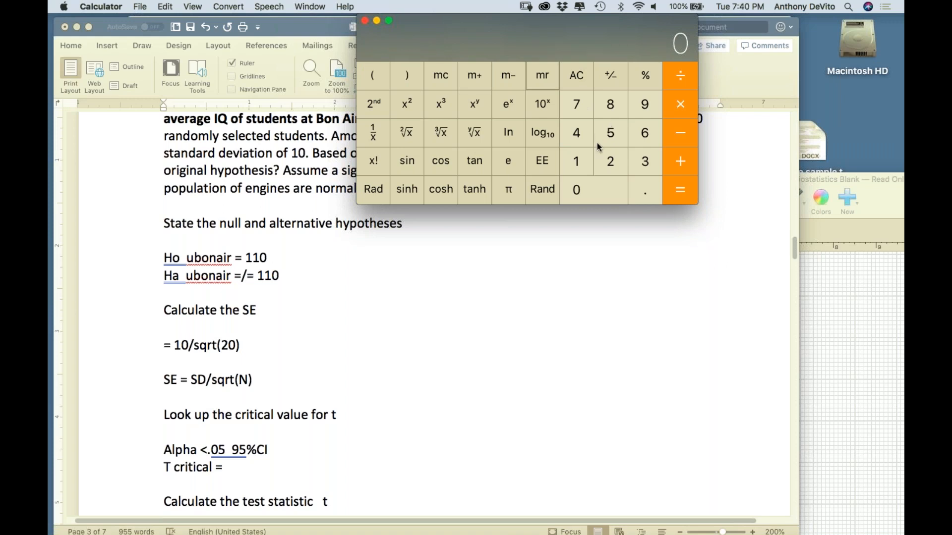
{"action": "left_click", "coordinate": [577, 163]}
{"action": "left_click", "coordinate": [580, 190]}
{"action": "left_click", "coordinate": [677, 78]}
{"action": "left_click", "coordinate": [544, 79]}
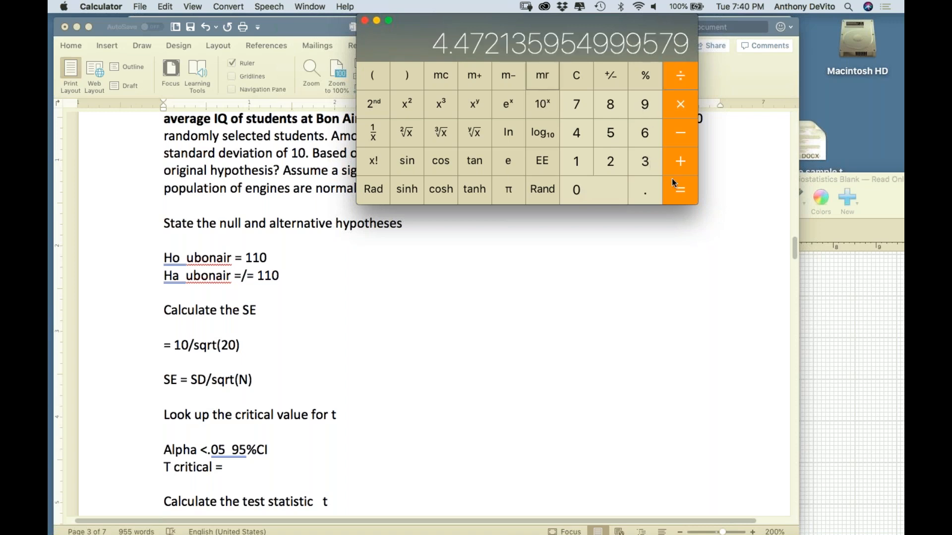
{"action": "left_click", "coordinate": [679, 190]}
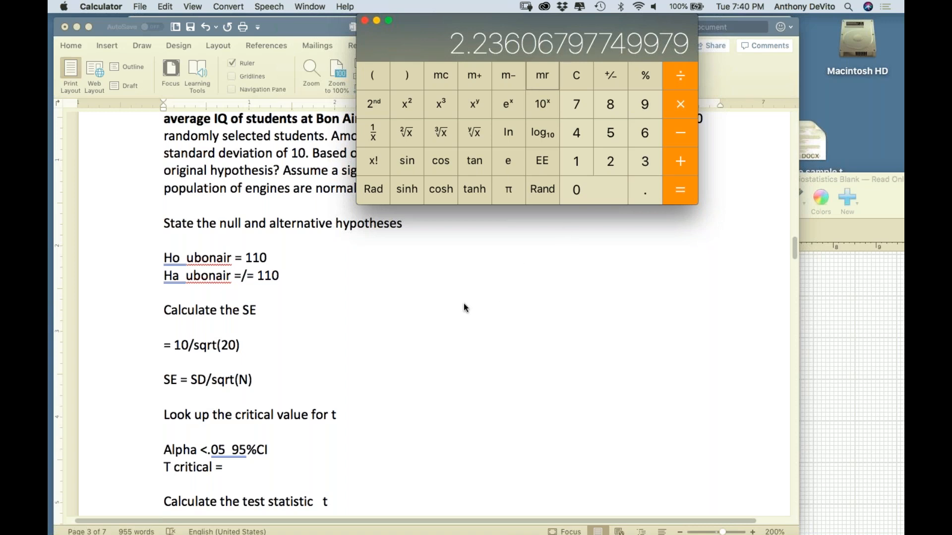
Return to the Word document and enter 2.24 after the "SE = SD/sqrt(N)" formula
{"action": "left_click", "coordinate": [360, 294]}
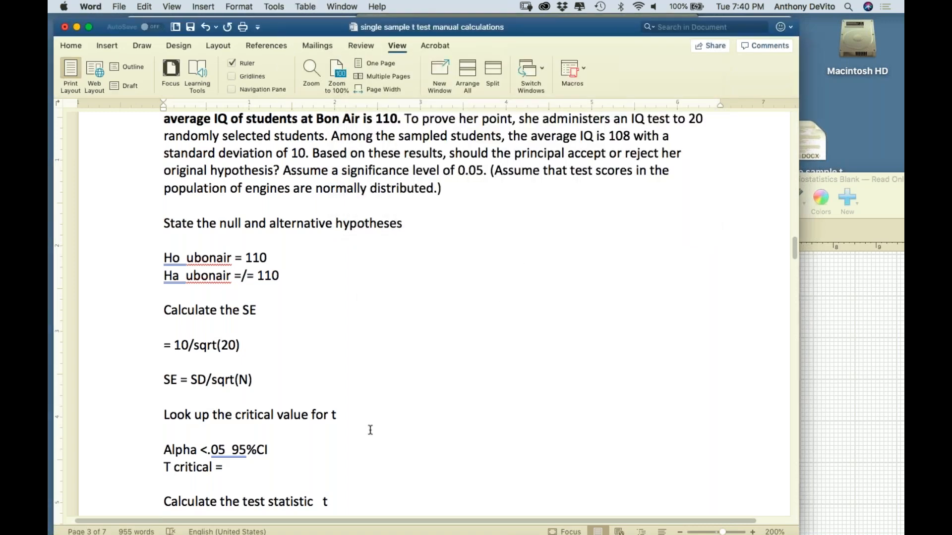
{"action": "scroll", "coordinate": [370, 430], "scroll_direction": "down", "scroll_amount": 1}
{"action": "type", "text": "2.24"}
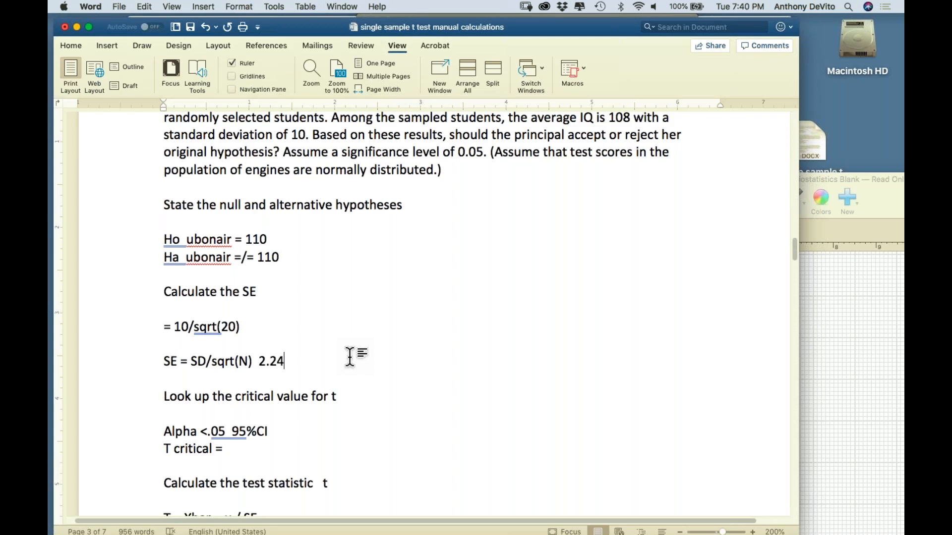
Add a "T critical" line below the "Look up the critical value for t" heading
{"action": "scroll", "coordinate": [342, 354], "scroll_direction": "down", "scroll_amount": 3}
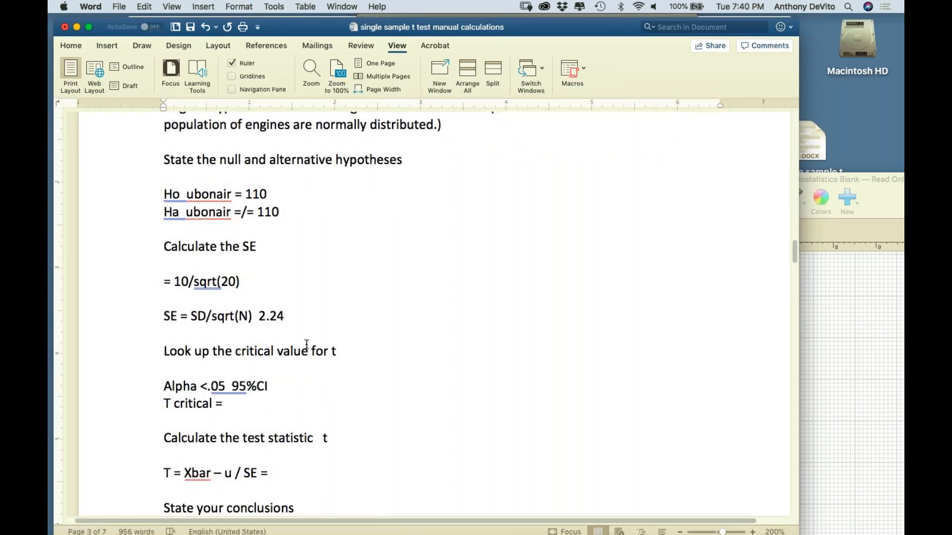
{"action": "scroll", "coordinate": [326, 370], "scroll_direction": "down", "scroll_amount": 1}
{"action": "left_click", "coordinate": [349, 341]}
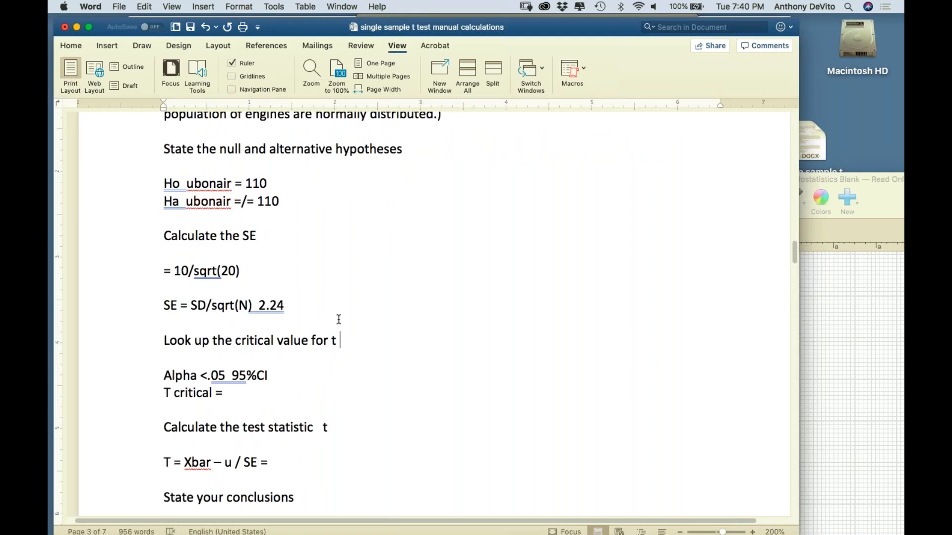
{"action": "key", "text": "Return"}
{"action": "key", "text": "Return"}
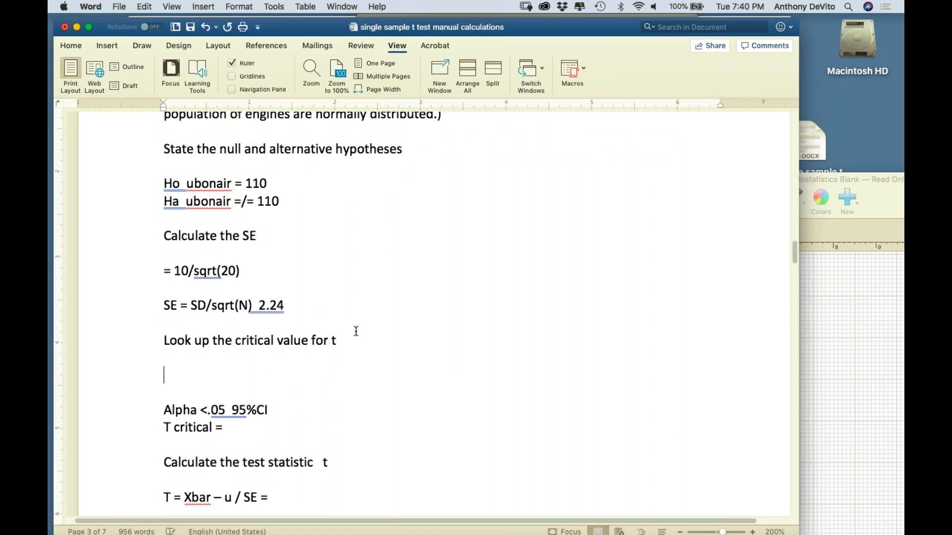
{"action": "type", "text": "T critical"}
Consult the Agresti_Franklin_t-table in Preview and complete the new "T critical" line in Word with "= 2.093"
{"action": "key", "text": "ctrl+Up"}
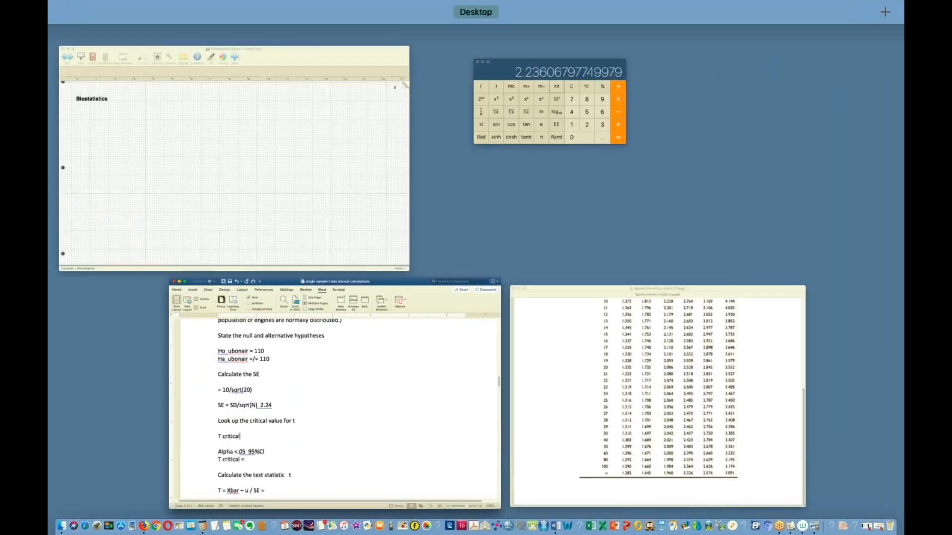
{"action": "left_click", "coordinate": [569, 382]}
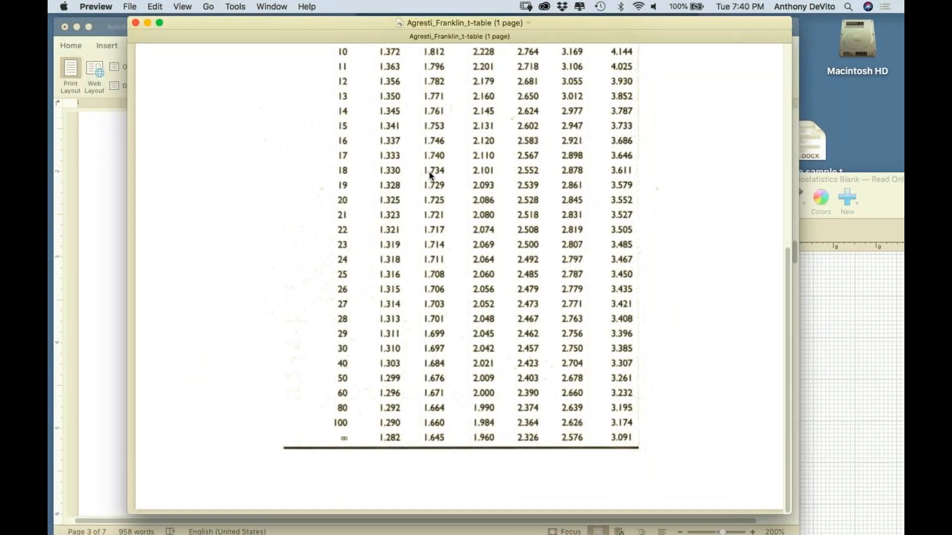
{"action": "scroll", "coordinate": [430, 175], "scroll_direction": "up", "scroll_amount": 2}
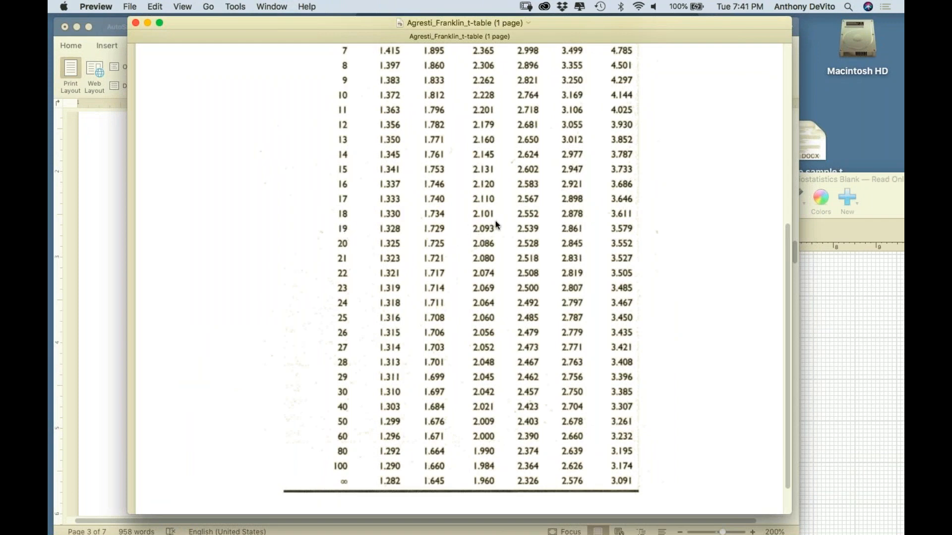
{"action": "left_click", "coordinate": [103, 210]}
{"action": "type", "text": "="}
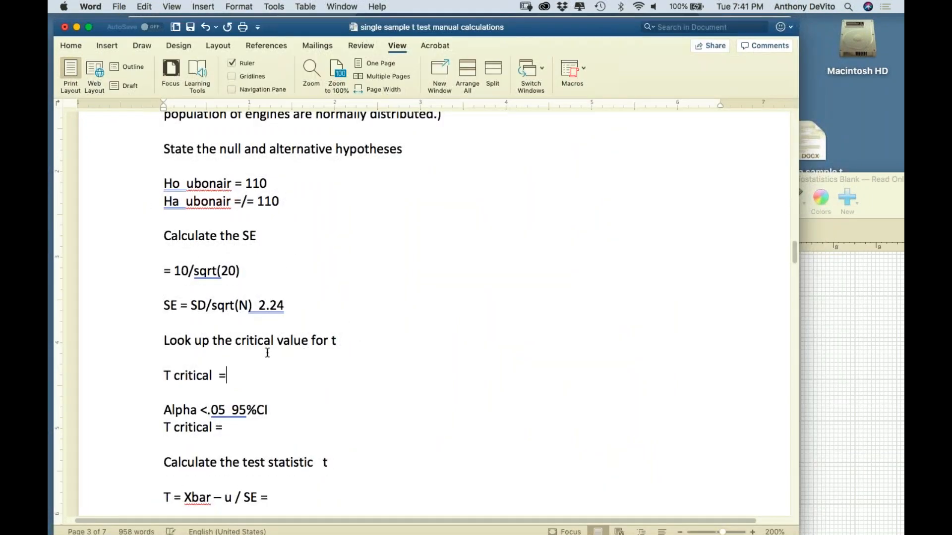
{"action": "type", "text": " 2.093"}
Replace the equals sign ending the test statistic formula with the worked calculation "108 – 110 / 2.24 = 0.89"
{"action": "scroll", "coordinate": [422, 313], "scroll_direction": "up", "scroll_amount": 1}
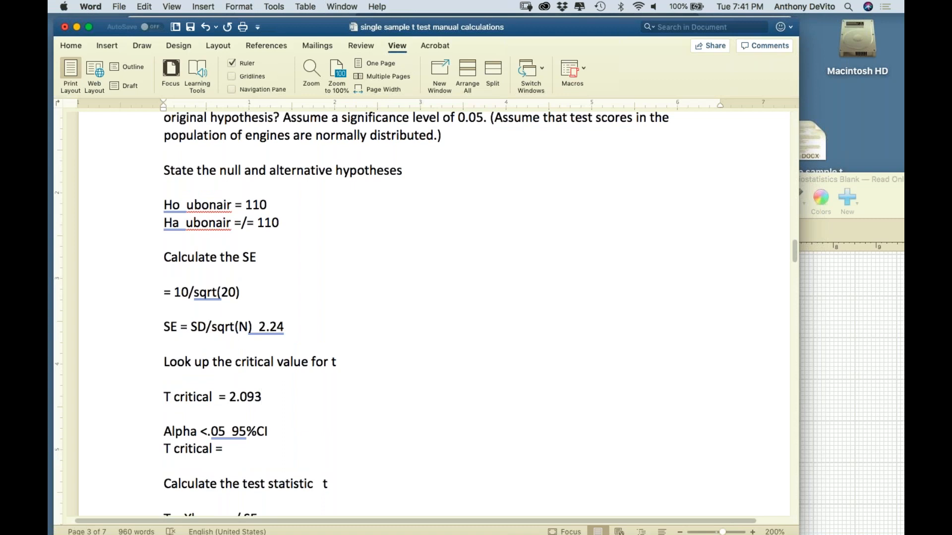
{"action": "scroll", "coordinate": [369, 404], "scroll_direction": "down", "scroll_amount": 3}
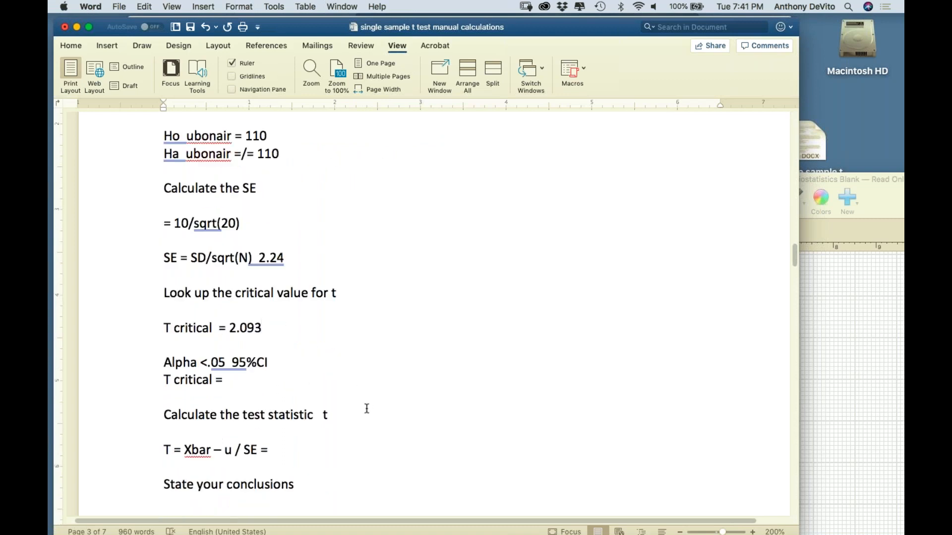
{"action": "scroll", "coordinate": [340, 446], "scroll_direction": "down", "scroll_amount": 2}
{"action": "left_click", "coordinate": [340, 410]}
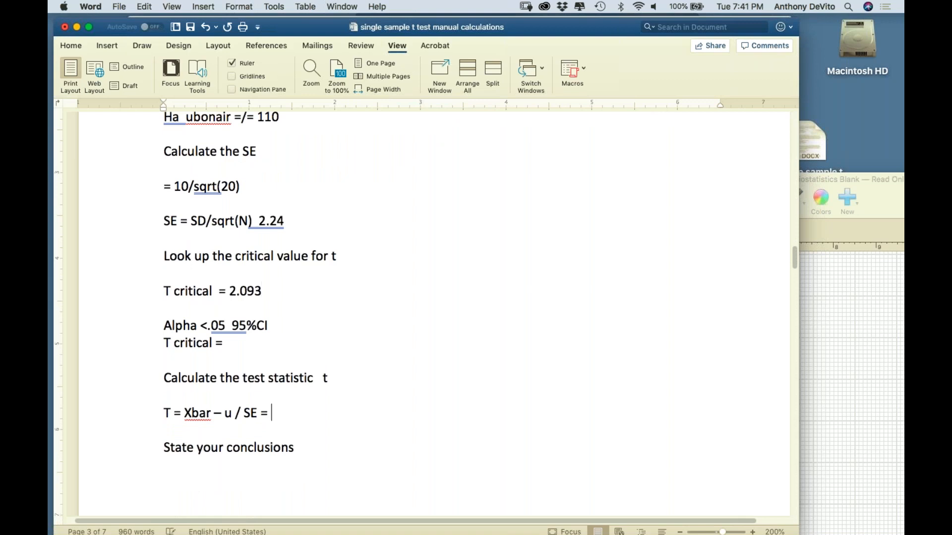
{"action": "key", "text": "BackSpace"}
{"action": "key", "text": "BackSpace"}
{"action": "type", "text": "108 - "}
{"action": "type", "text": "110 /"}
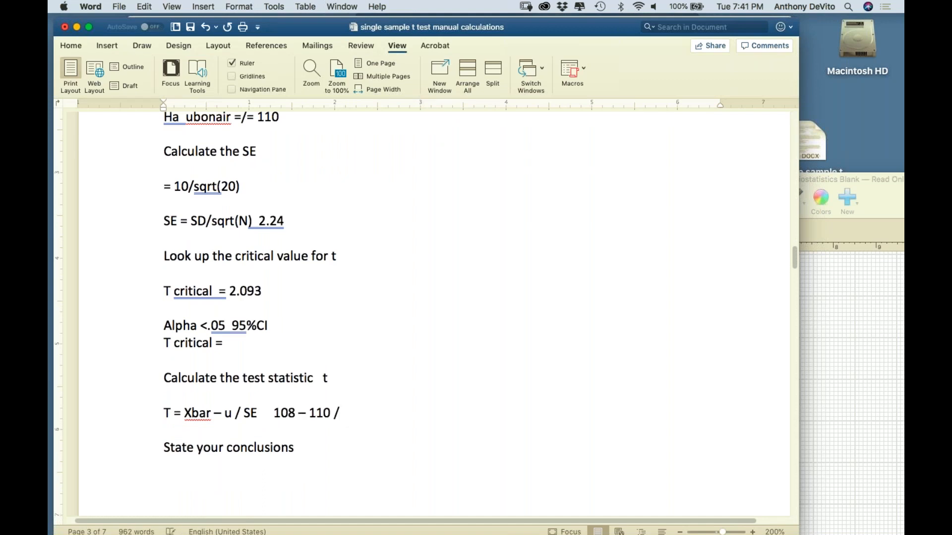
{"action": "type", "text": " 2.24  = 0.8"}
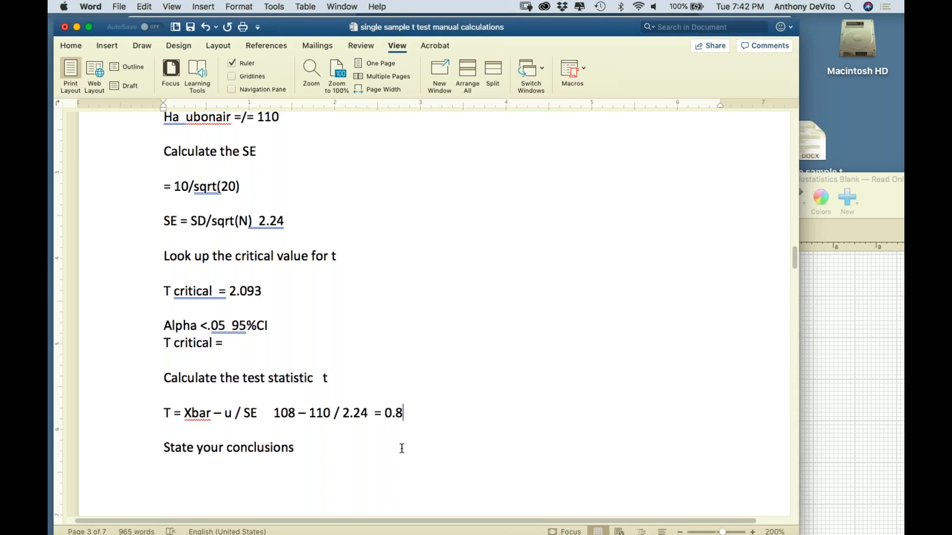
{"action": "type", "text": "9"}
Insert a minus sign before 0.89 in the test statistic result
{"action": "left_click_drag", "start_coordinate": [261, 291], "coordinate": [233, 291]}
{"action": "left_click", "coordinate": [414, 410]}
{"action": "left_click_drag", "start_coordinate": [409, 411], "coordinate": [384, 412]}
{"action": "left_click", "coordinate": [385, 413]}
{"action": "type", "text": "-"}
{"action": "left_click", "coordinate": [463, 368]}
{"action": "scroll", "coordinate": [290, 292], "scroll_direction": "up", "scroll_amount": 8}
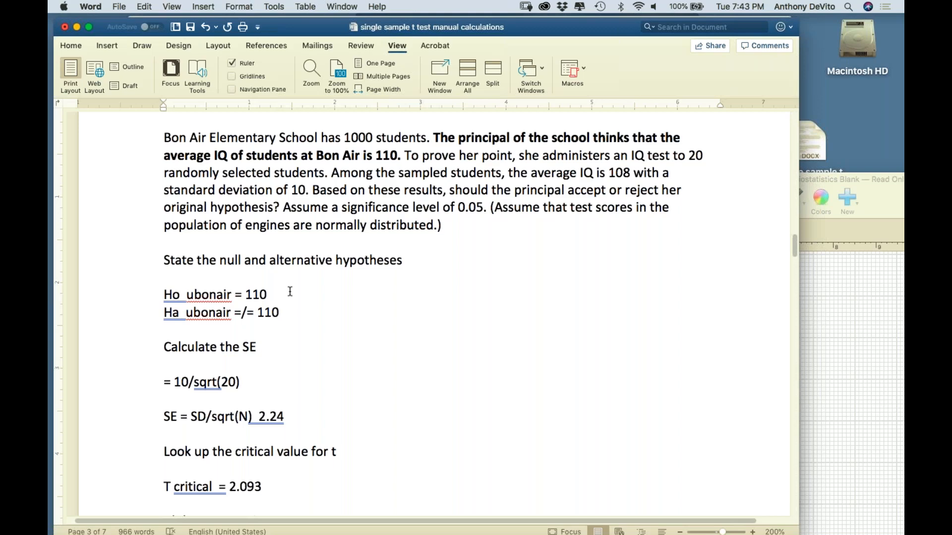
{"action": "scroll", "coordinate": [289, 291], "scroll_direction": "down", "scroll_amount": 5}
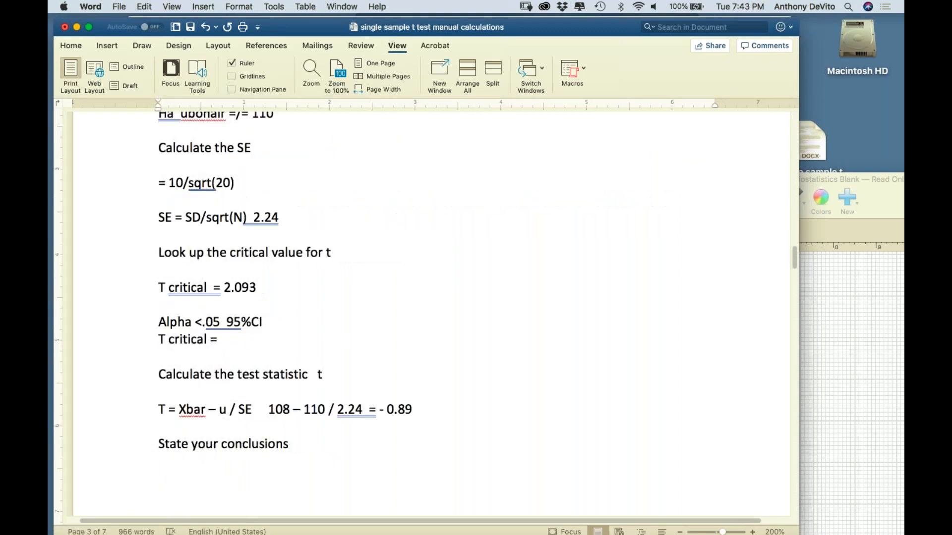
Review the Bon Air IQ answers from the hypotheses and SE down to the critical value and test statistic
{"action": "scroll", "coordinate": [329, 337], "scroll_direction": "up", "scroll_amount": 1}
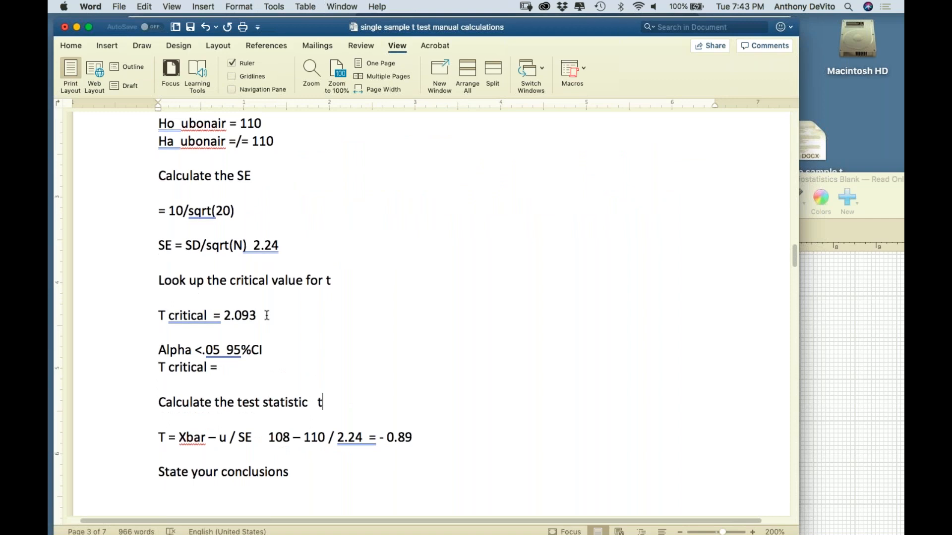
{"action": "left_click_drag", "start_coordinate": [263, 315], "coordinate": [292, 321]}
{"action": "scroll", "coordinate": [308, 319], "scroll_direction": "up", "scroll_amount": 2}
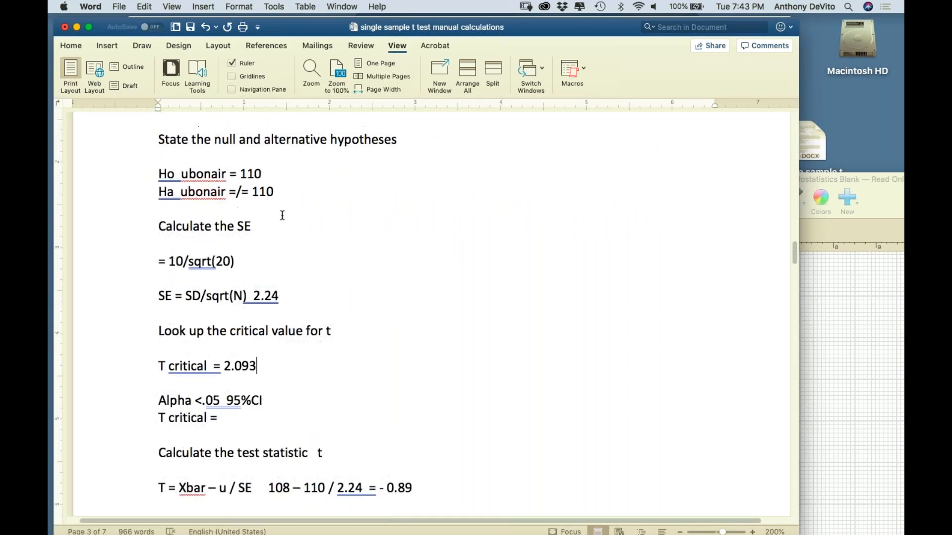
{"action": "scroll", "coordinate": [283, 246], "scroll_direction": "down", "scroll_amount": 2}
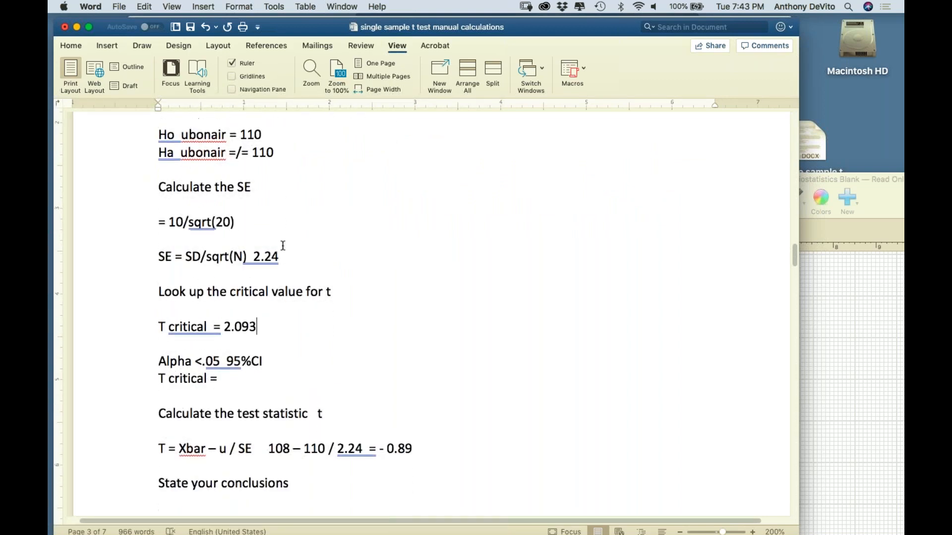
{"action": "scroll", "coordinate": [283, 246], "scroll_direction": "down", "scroll_amount": 2}
{"action": "scroll", "coordinate": [283, 246], "scroll_direction": "up", "scroll_amount": 4}
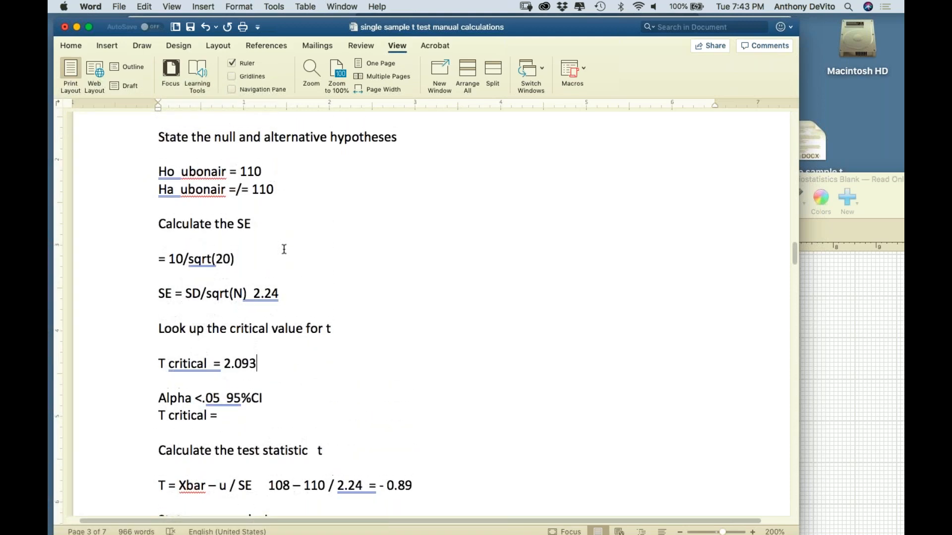
{"action": "scroll", "coordinate": [284, 249], "scroll_direction": "down", "scroll_amount": 3}
{"action": "scroll", "coordinate": [284, 249], "scroll_direction": "down", "scroll_amount": 3}
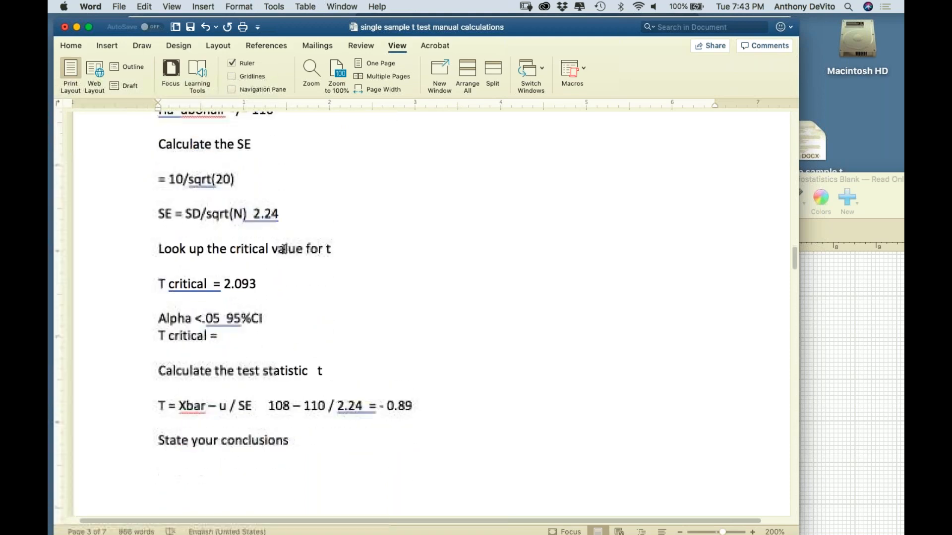
Replace the sample mean 108 with 100 in the worked test statistic calculation
{"action": "left_click_drag", "start_coordinate": [289, 392], "coordinate": [283, 391]}
{"action": "type", "text": "0"}
{"action": "left_click", "coordinate": [461, 444]}
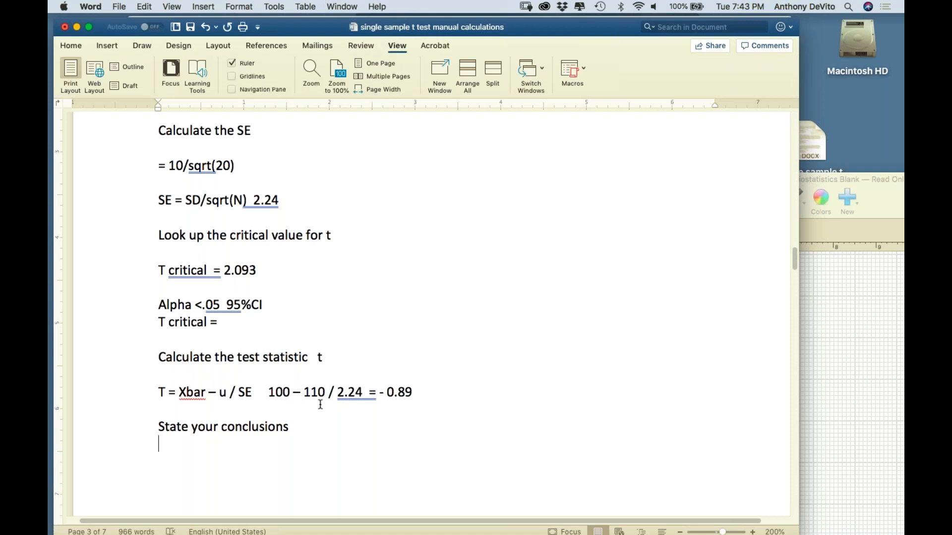
Update the test statistic result to - 4.46 and compare it with the T critical value
{"action": "mouse_move", "coordinate": [224, 530]}
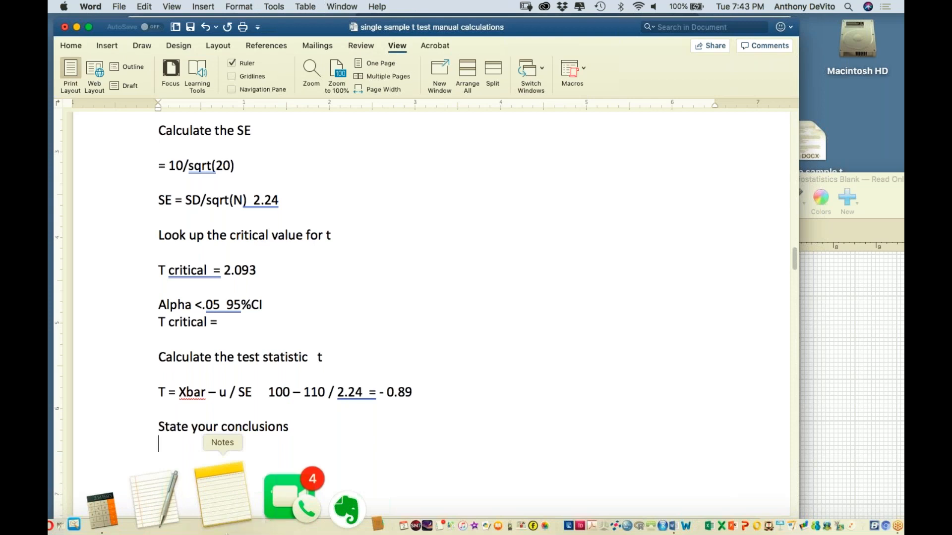
{"action": "left_click_drag", "start_coordinate": [414, 391], "coordinate": [386, 391]}
{"action": "type", "text": "4.2"}
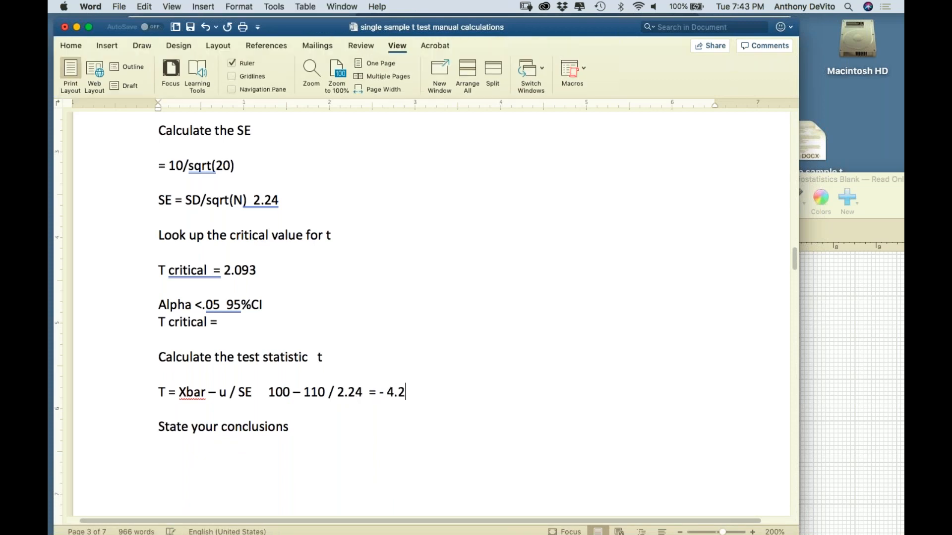
{"action": "key", "text": "BackSpace"}
{"action": "type", "text": "46"}
{"action": "left_click_drag", "start_coordinate": [392, 388], "coordinate": [413, 392]}
{"action": "left_click_drag", "start_coordinate": [258, 270], "coordinate": [224, 270]}
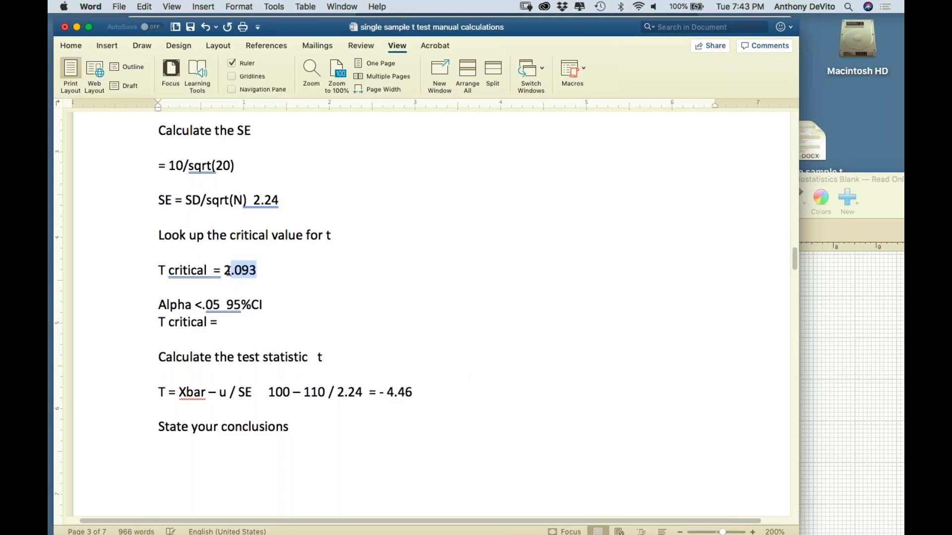
{"action": "left_click", "coordinate": [286, 253]}
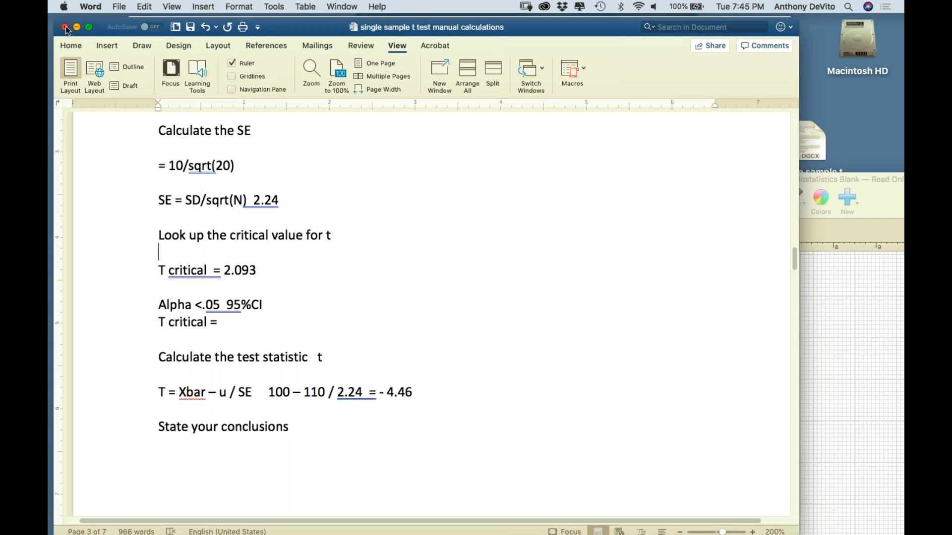
Close the worksheet document in Word and minimise the Agresti_Franklin_t-table window to reach the desktop
{"action": "left_click", "coordinate": [66, 28]}
{"action": "left_click", "coordinate": [373, 102]}
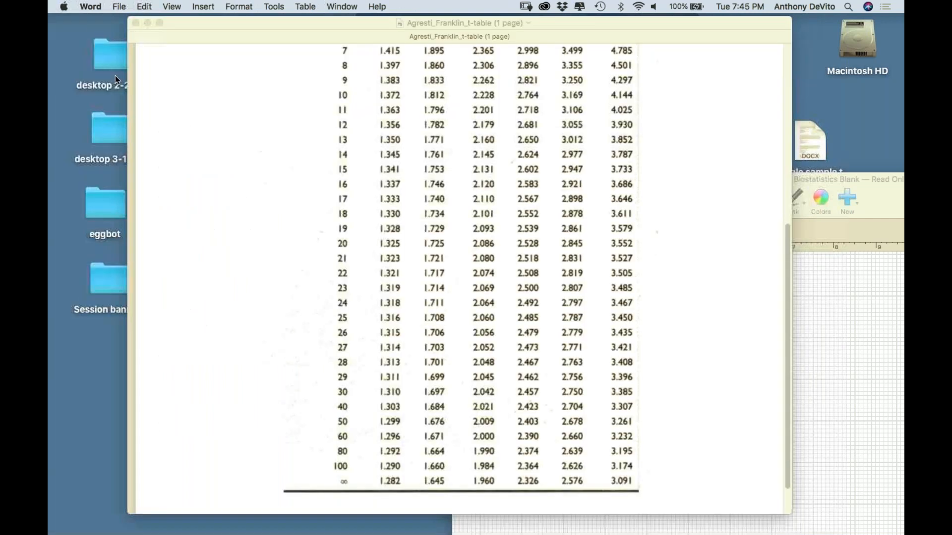
{"action": "left_click", "coordinate": [115, 74]}
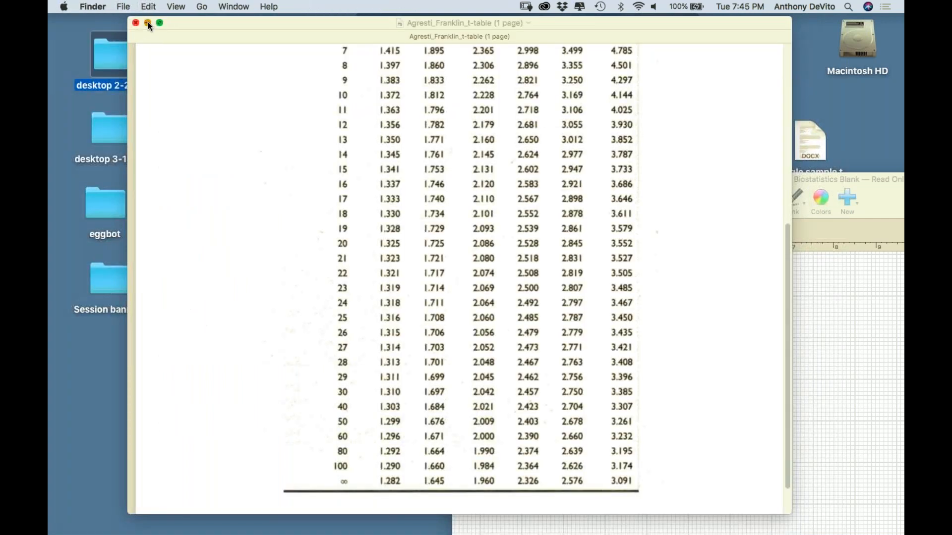
{"action": "left_click", "coordinate": [148, 23]}
Move the calculator clear of the desktop files and open Sample_Dataset_2019.sav in SPSS Statistics
{"action": "left_click_drag", "start_coordinate": [416, 61], "coordinate": [265, 412]}
{"action": "left_click_drag", "start_coordinate": [600, 139], "coordinate": [457, 99]}
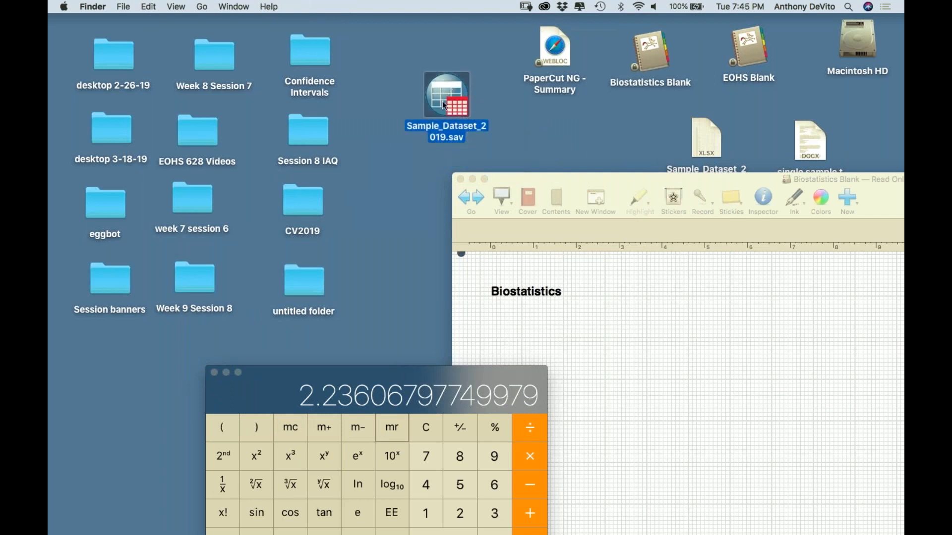
{"action": "double_click", "coordinate": [444, 105]}
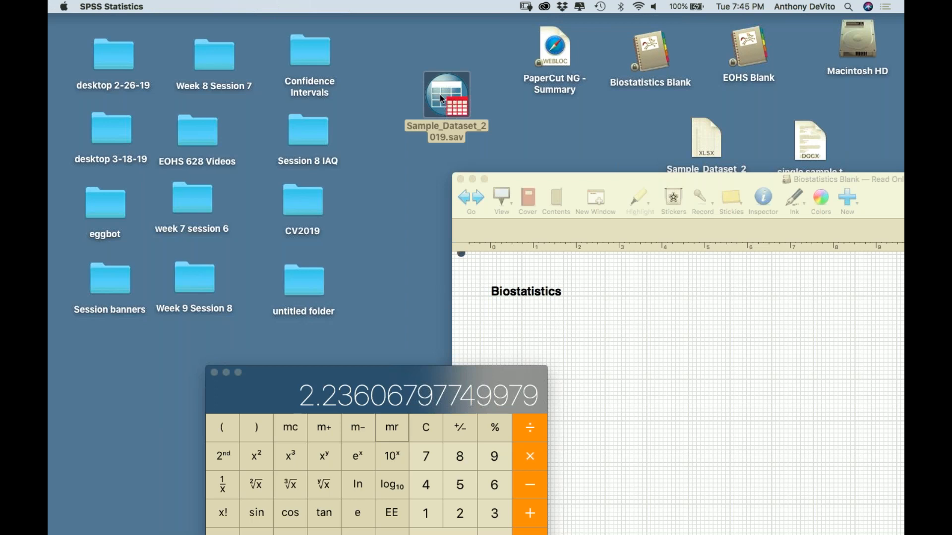
{"action": "left_click", "coordinate": [441, 98]}
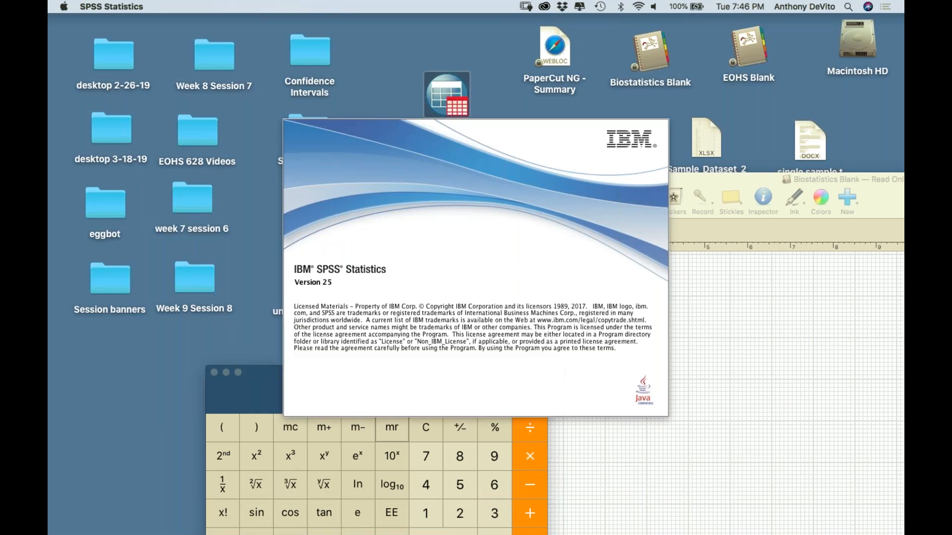
Switch to Word and reopen the recent document "single sample t test manual calculations"
{"action": "mouse_move", "coordinate": [385, 528]}
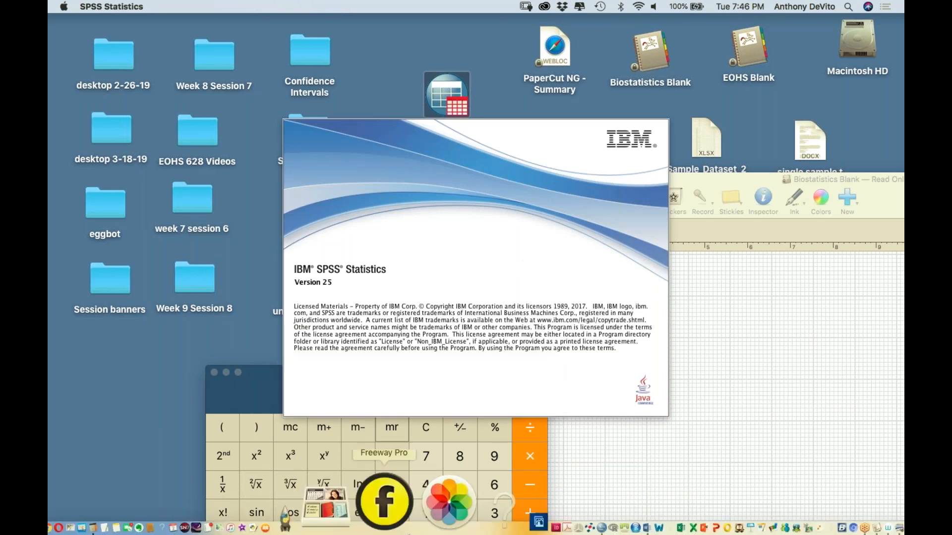
{"action": "left_click", "coordinate": [544, 482]}
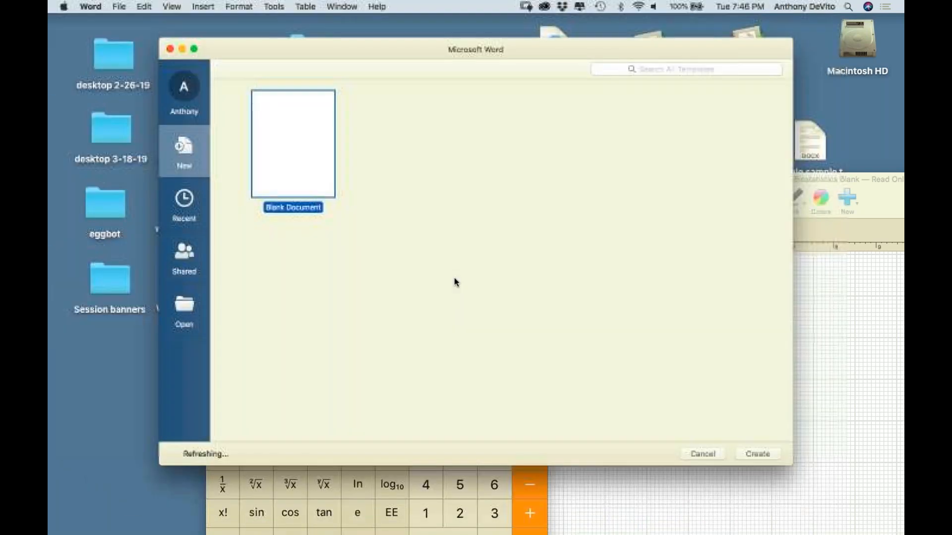
{"action": "left_click", "coordinate": [169, 49]}
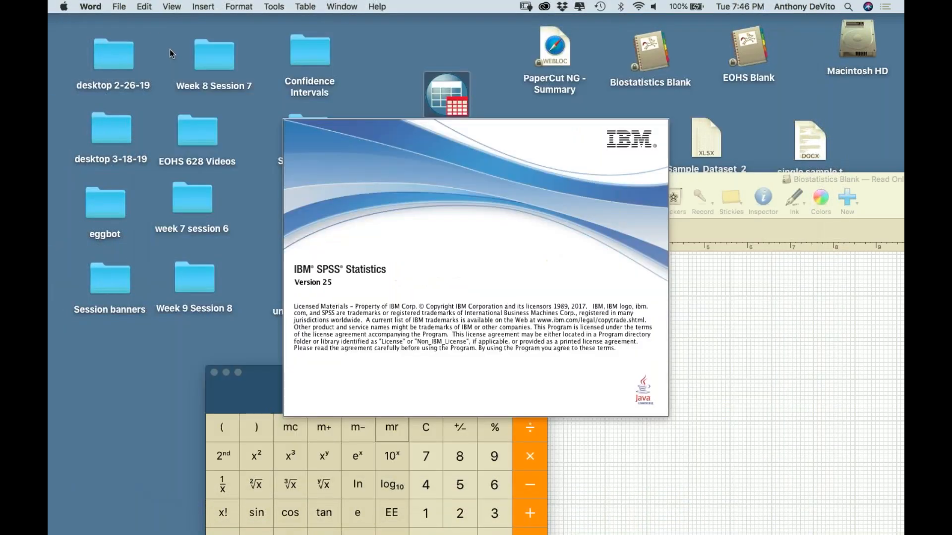
{"action": "left_click", "coordinate": [125, 5]}
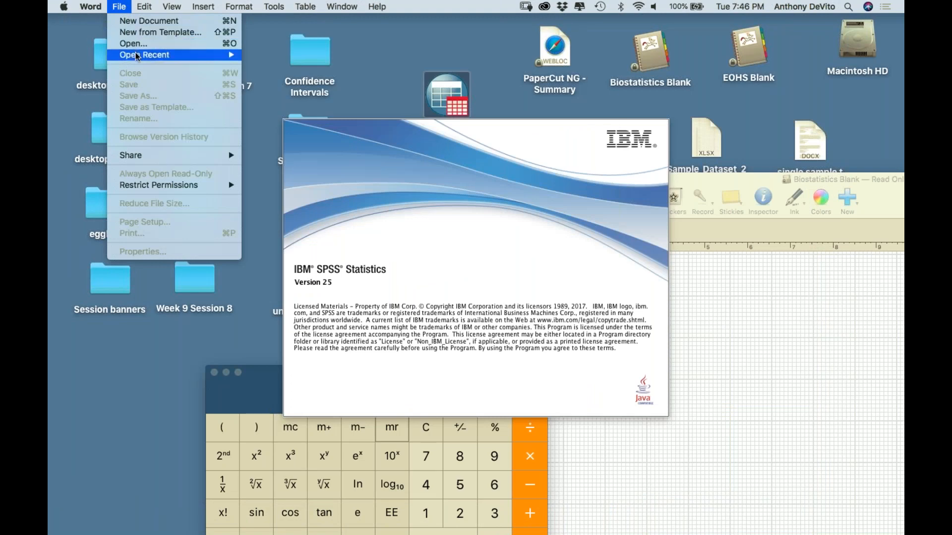
{"action": "mouse_move", "coordinate": [222, 50]}
{"action": "left_click", "coordinate": [254, 55]}
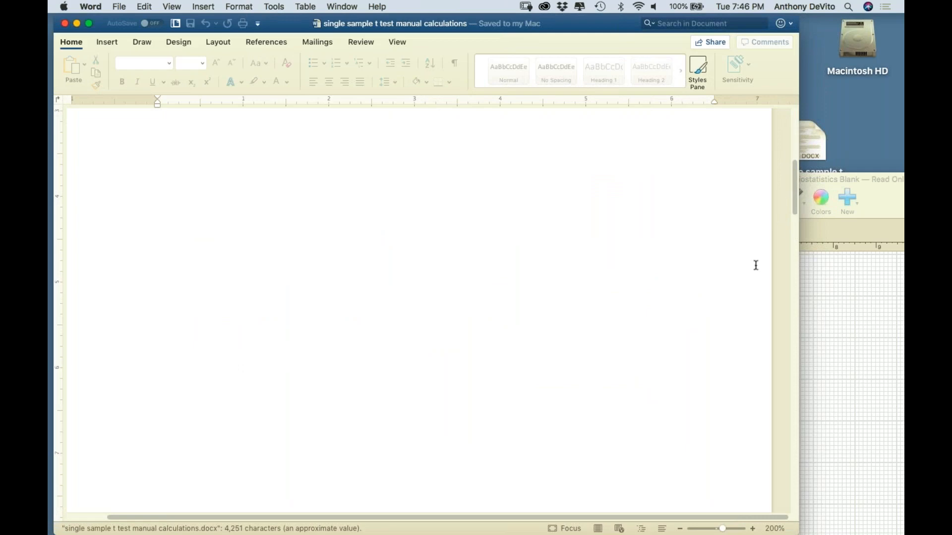
Find the CDC adult mean height problem on the worksheet's last page and read its reference heights and tasks
{"action": "scroll", "coordinate": [766, 223], "scroll_direction": "down", "scroll_amount": 10}
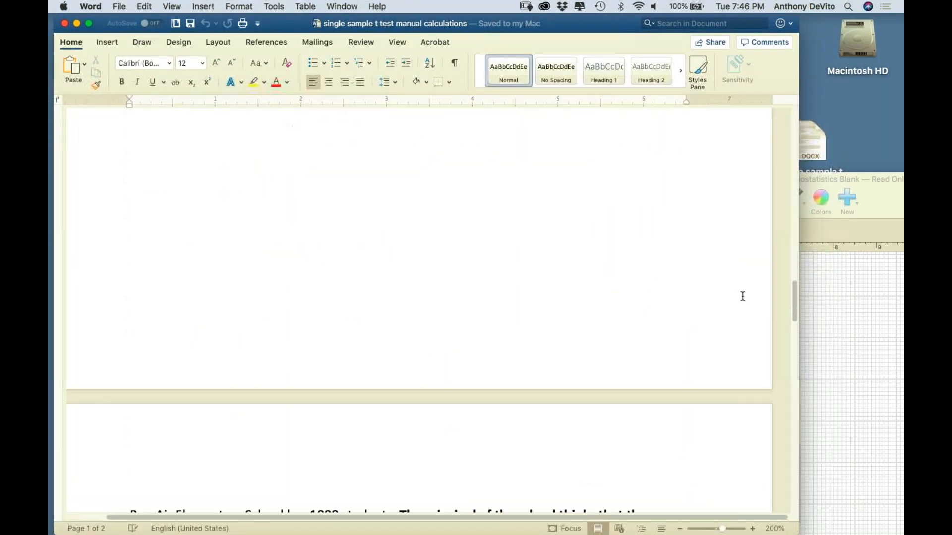
{"action": "scroll", "coordinate": [743, 296], "scroll_direction": "down", "scroll_amount": 6}
{"action": "scroll", "coordinate": [742, 296], "scroll_direction": "down", "scroll_amount": 5}
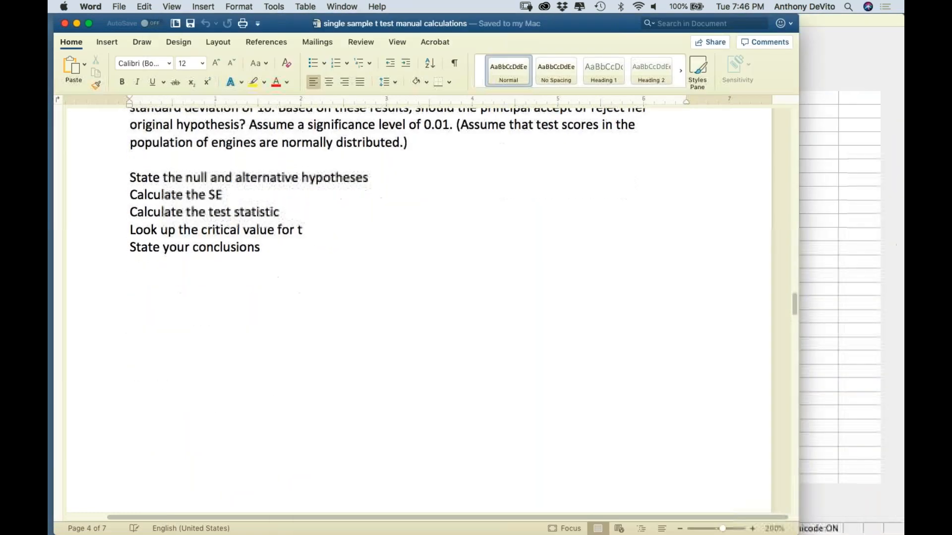
{"action": "scroll", "coordinate": [419, 307], "scroll_direction": "down", "scroll_amount": 15}
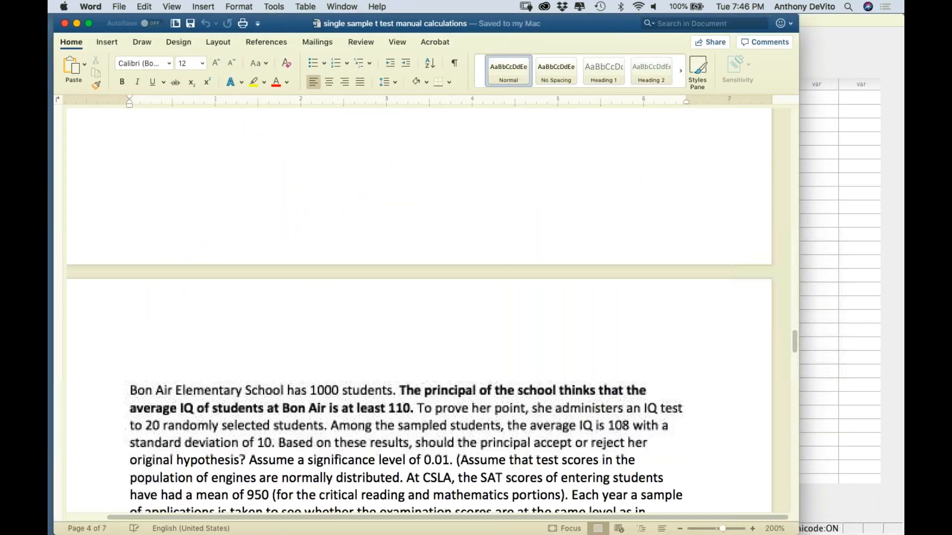
{"action": "scroll", "coordinate": [419, 307], "scroll_direction": "down", "scroll_amount": 20}
{"action": "scroll", "coordinate": [594, 335], "scroll_direction": "down", "scroll_amount": 20}
{"action": "scroll", "coordinate": [594, 335], "scroll_direction": "up", "scroll_amount": 5}
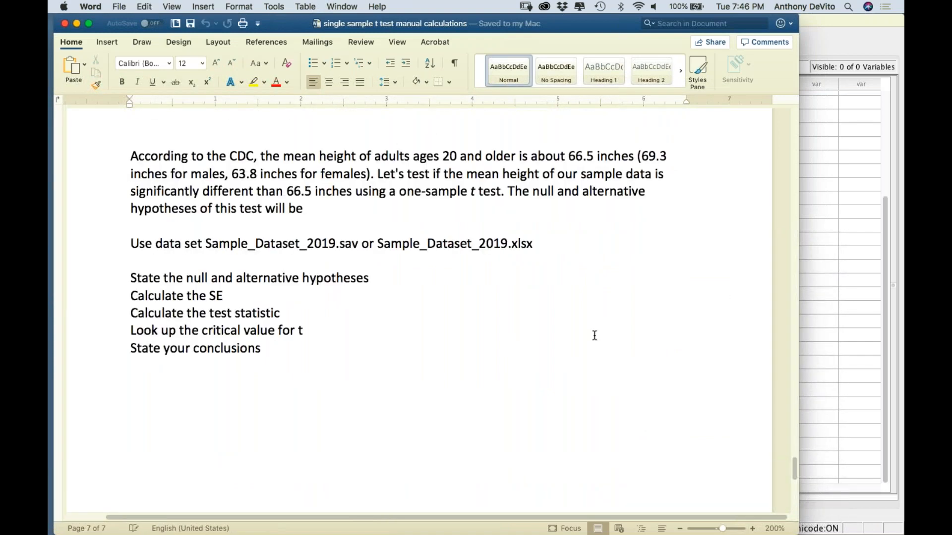
{"action": "scroll", "coordinate": [569, 300], "scroll_direction": "down", "scroll_amount": 2}
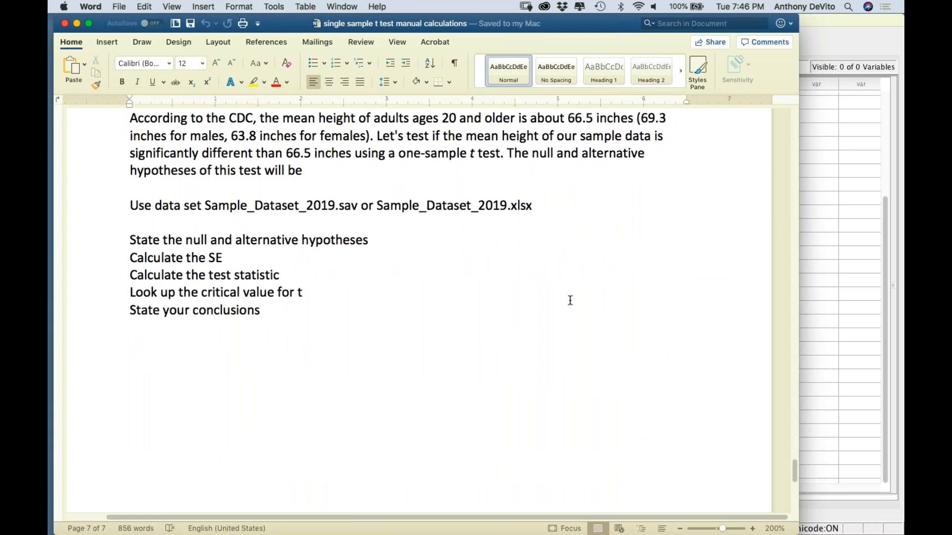
{"action": "scroll", "coordinate": [570, 300], "scroll_direction": "up", "scroll_amount": 1}
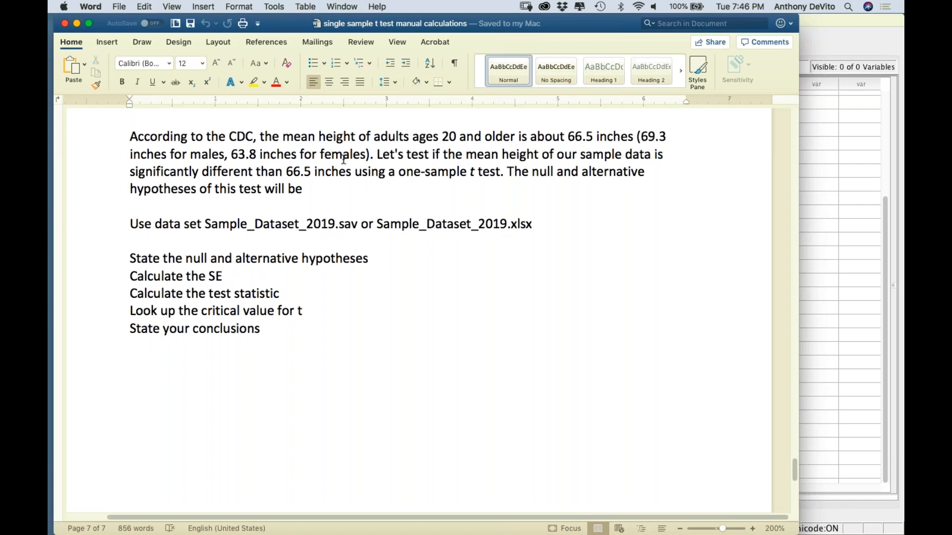
{"action": "left_click", "coordinate": [381, 141]}
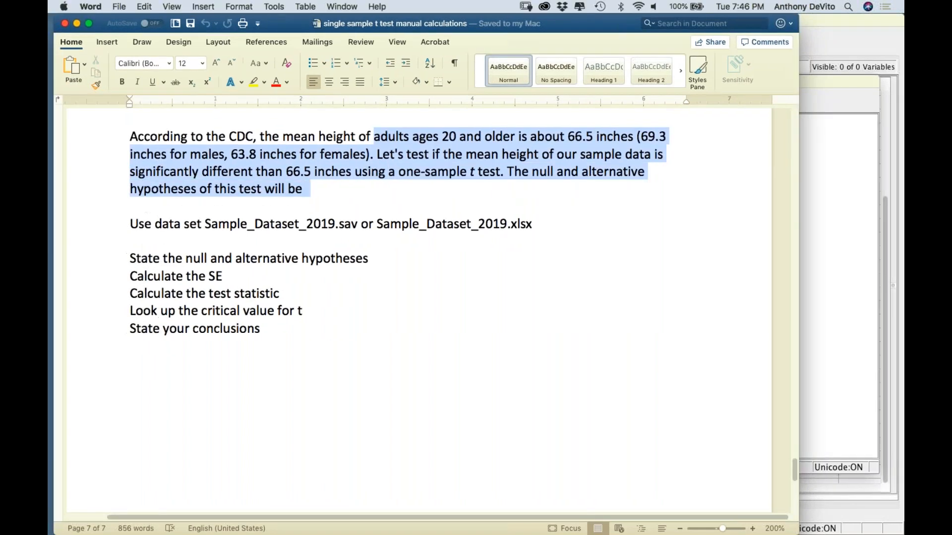
{"action": "key", "text": "Right"}
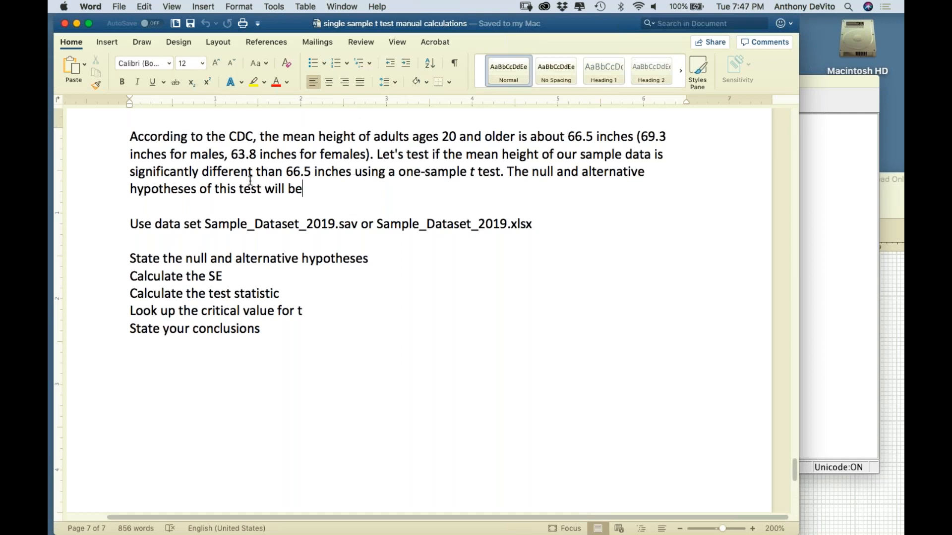
{"action": "left_click_drag", "start_coordinate": [230, 154], "coordinate": [254, 153]}
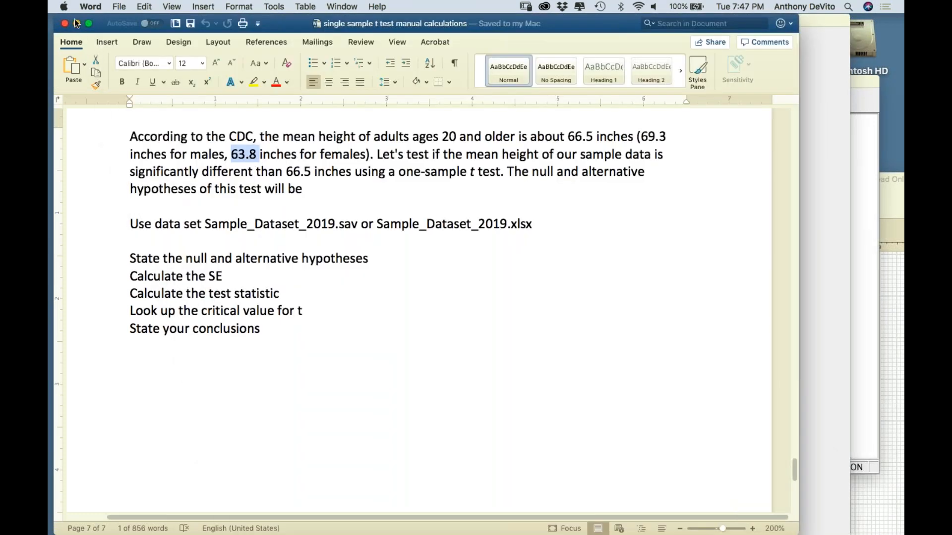
Minimise the Word worksheet, switch to the Sample_Dataset_2019.sav Data Editor in SPSS Statistics and reposition its window
{"action": "left_click", "coordinate": [77, 23]}
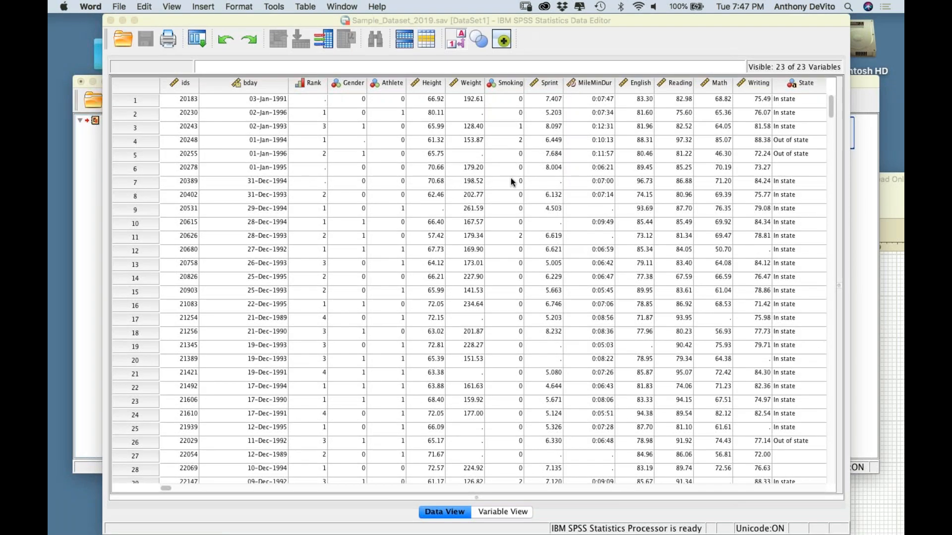
{"action": "left_click", "coordinate": [591, 17]}
{"action": "left_click_drag", "start_coordinate": [583, 17], "coordinate": [529, 16]}
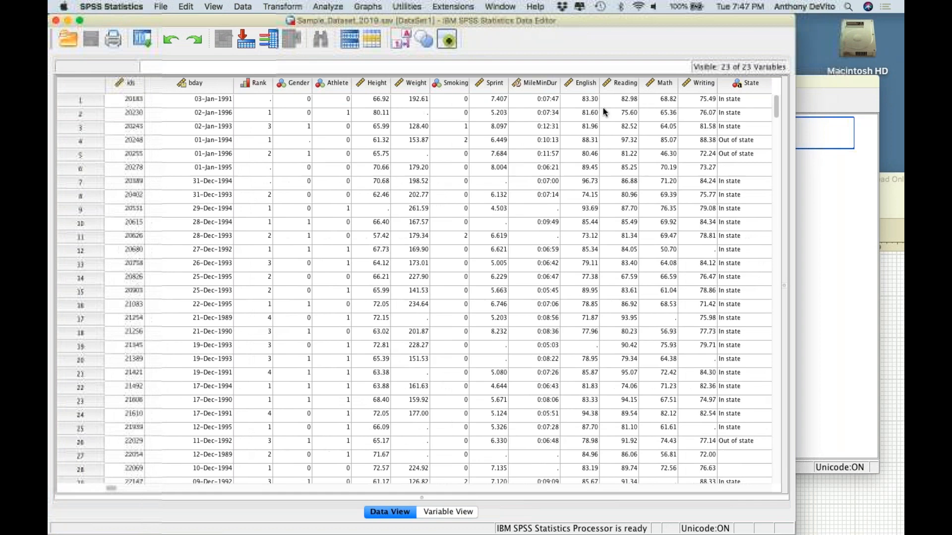
Select the Height variable's column in the data set and look through its values
{"action": "scroll", "coordinate": [442, 82], "scroll_direction": "right", "scroll_amount": 5}
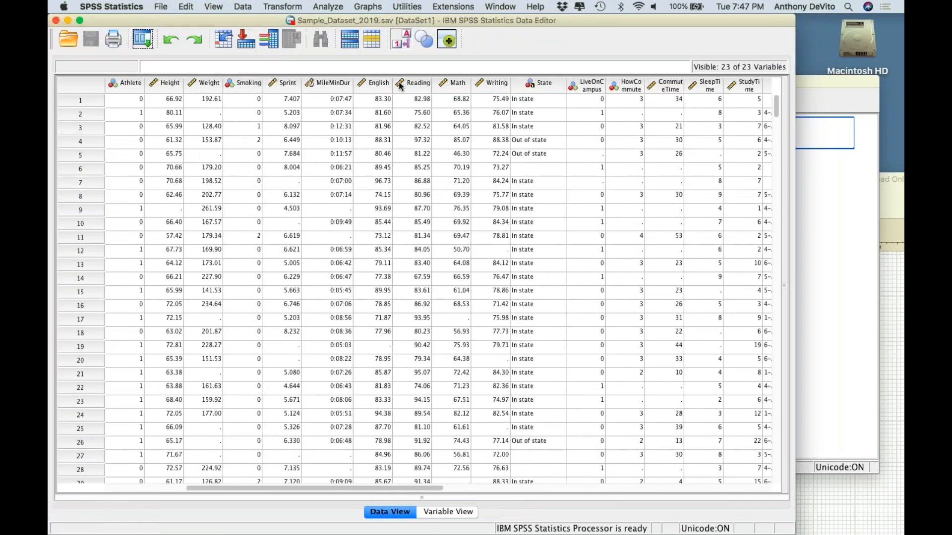
{"action": "left_click", "coordinate": [174, 84]}
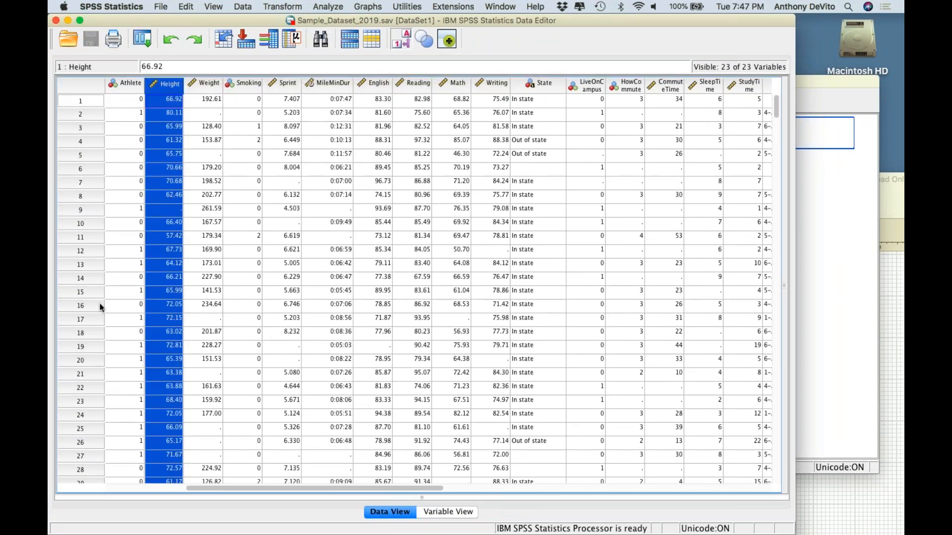
{"action": "scroll", "coordinate": [139, 348], "scroll_direction": "down", "scroll_amount": 15}
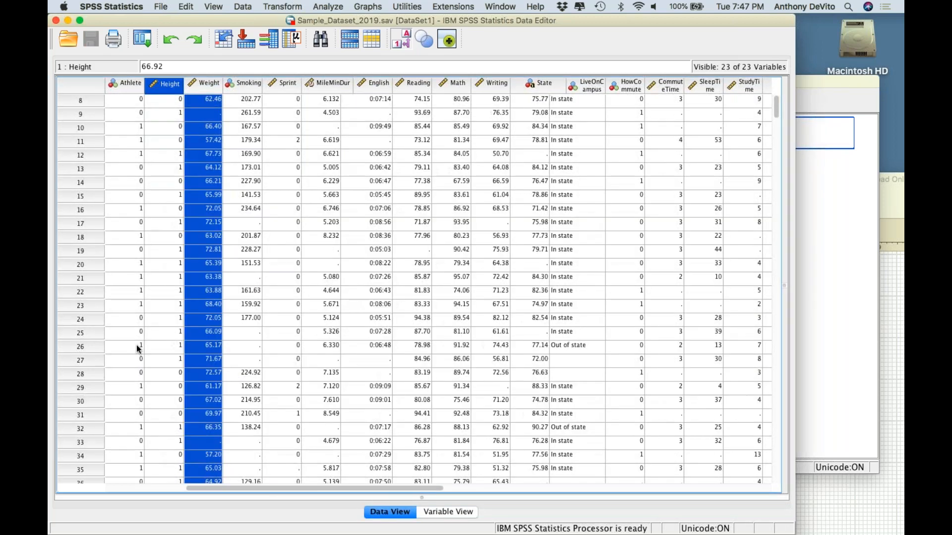
{"action": "scroll", "coordinate": [139, 349], "scroll_direction": "left", "scroll_amount": 2}
{"action": "scroll", "coordinate": [136, 348], "scroll_direction": "right", "scroll_amount": 1}
{"action": "scroll", "coordinate": [136, 348], "scroll_direction": "down", "scroll_amount": 20}
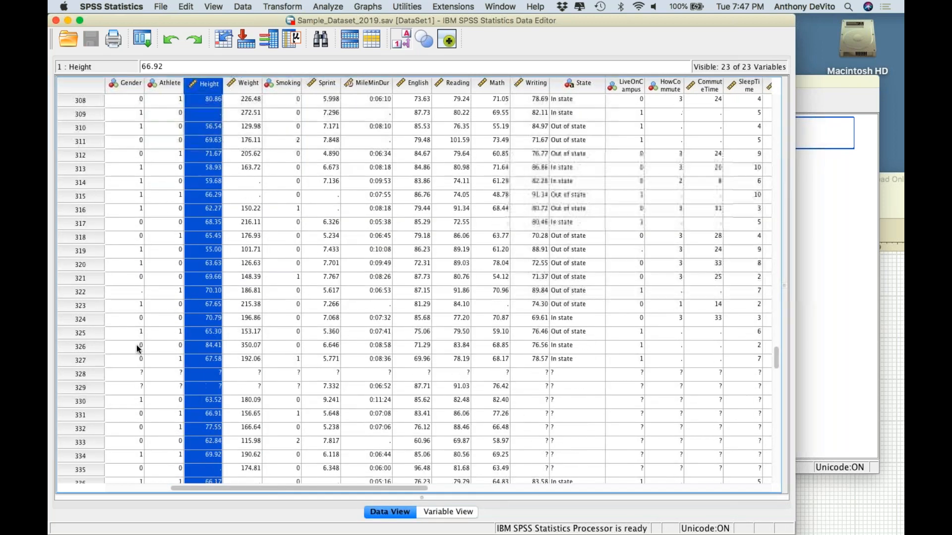
{"action": "scroll", "coordinate": [239, 245], "scroll_direction": "up", "scroll_amount": 19}
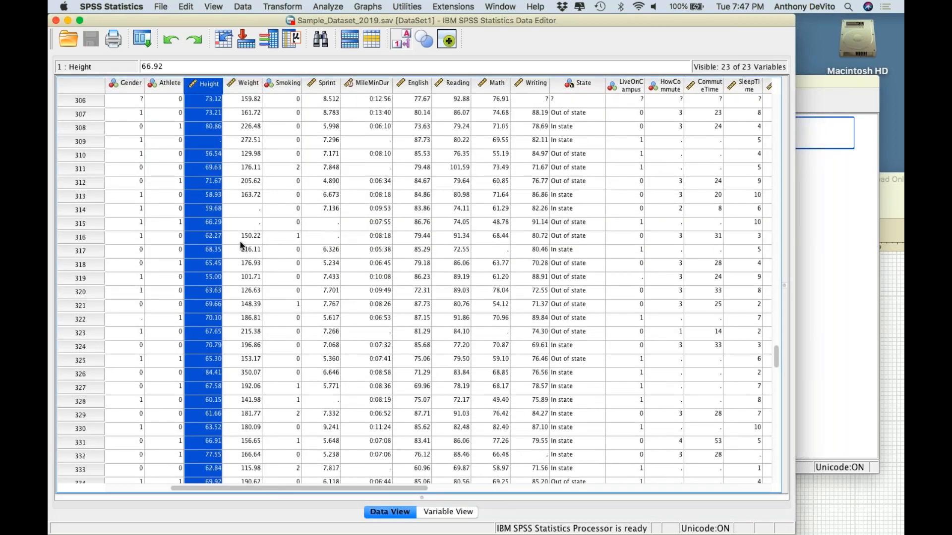
Run a one-sample t test on the Height variable with a test value of 66
{"action": "scroll", "coordinate": [240, 245], "scroll_direction": "left", "scroll_amount": 2}
{"action": "scroll", "coordinate": [240, 242], "scroll_direction": "up", "scroll_amount": 12}
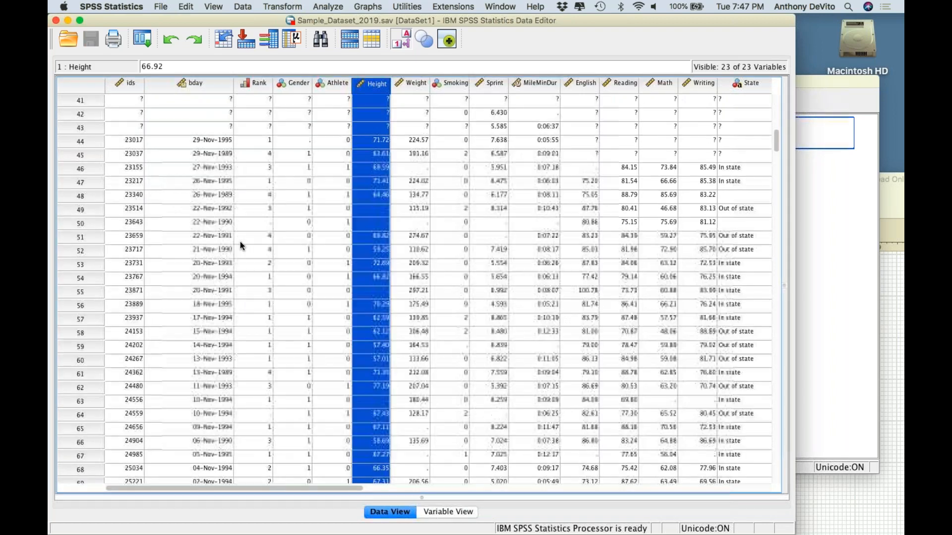
{"action": "scroll", "coordinate": [249, 147], "scroll_direction": "up", "scroll_amount": 2}
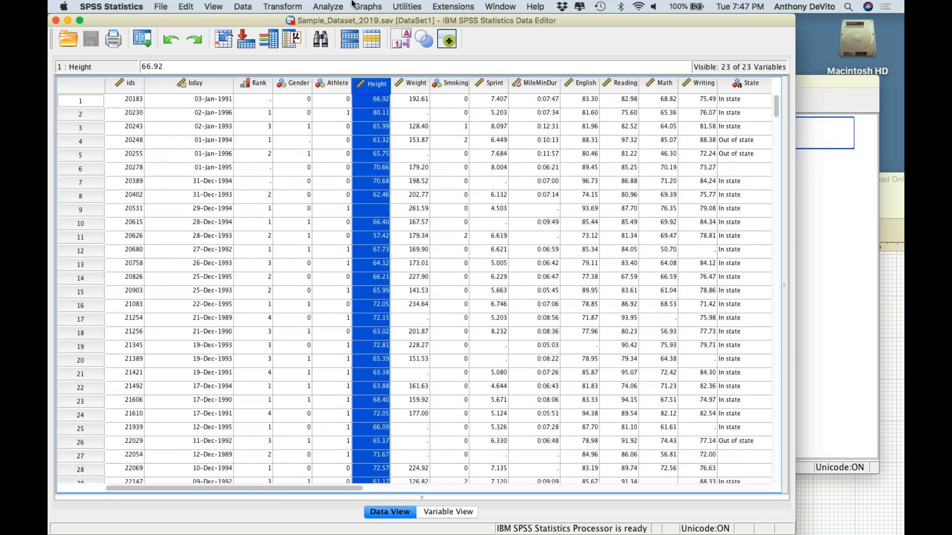
{"action": "left_click", "coordinate": [332, 7]}
{"action": "left_click", "coordinate": [331, 6]}
{"action": "left_click", "coordinate": [331, 6]}
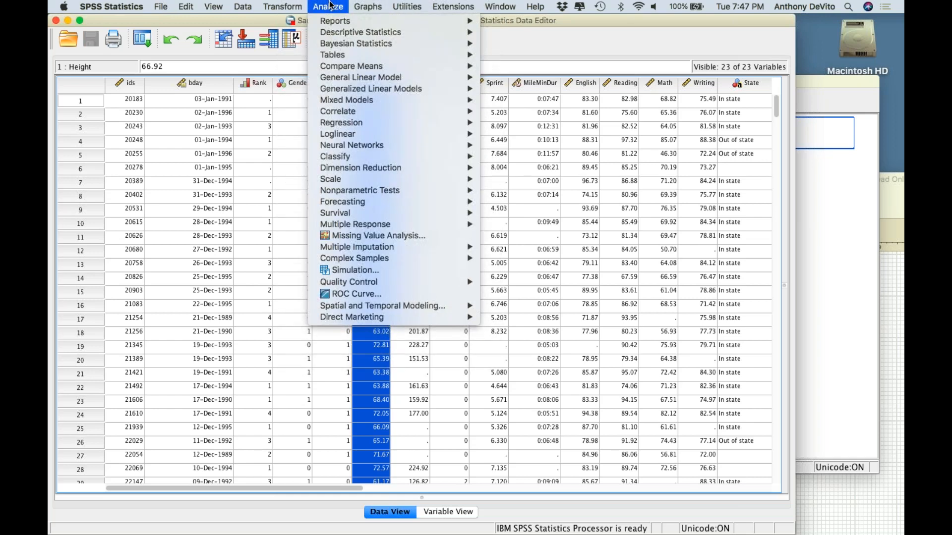
{"action": "mouse_move", "coordinate": [350, 65]}
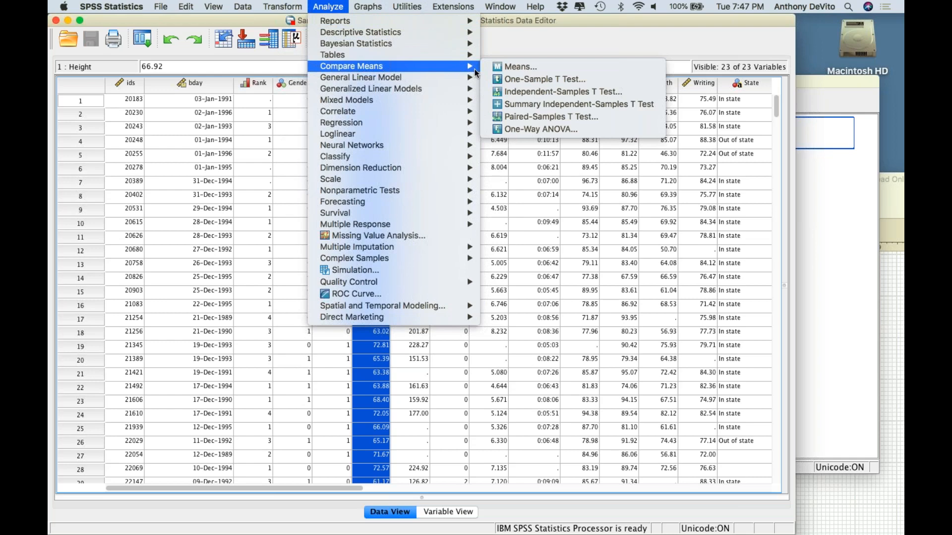
{"action": "left_click", "coordinate": [516, 79]}
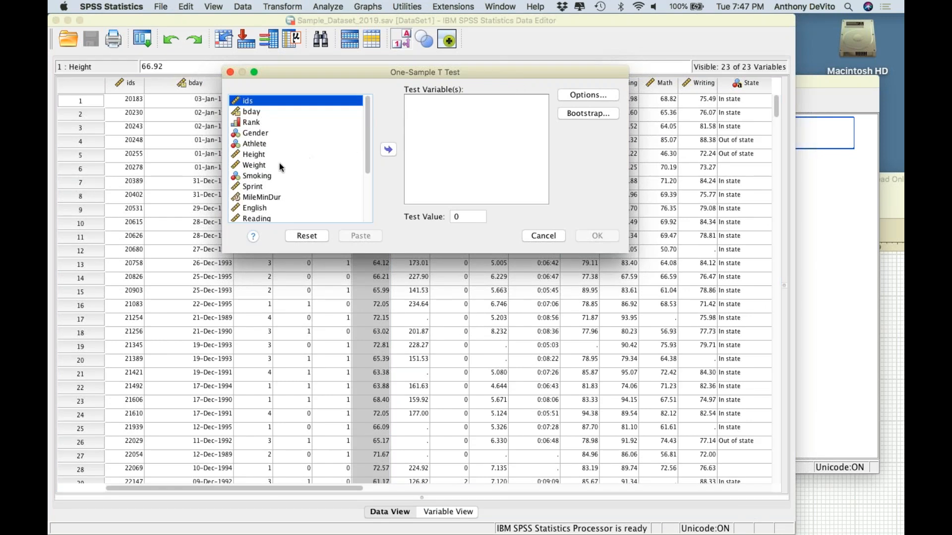
{"action": "left_click", "coordinate": [254, 155]}
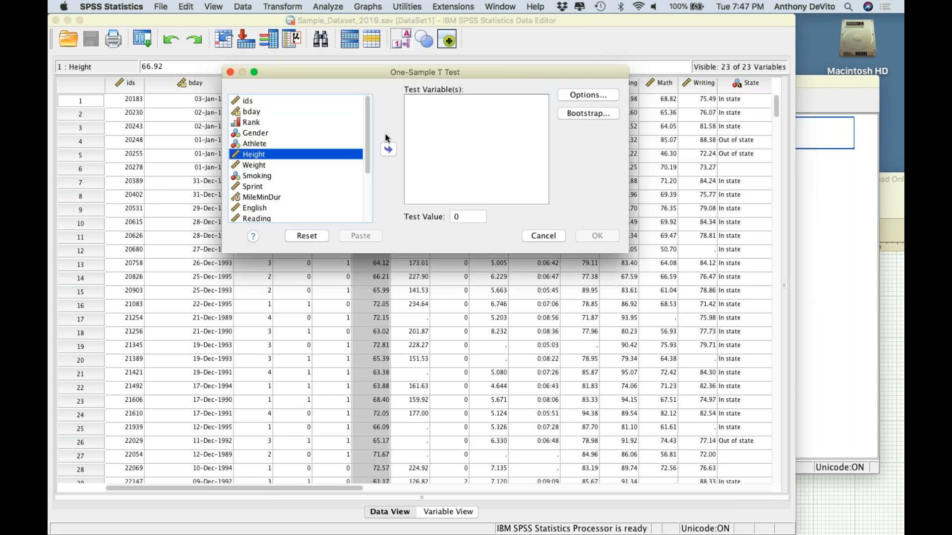
{"action": "left_click", "coordinate": [387, 150]}
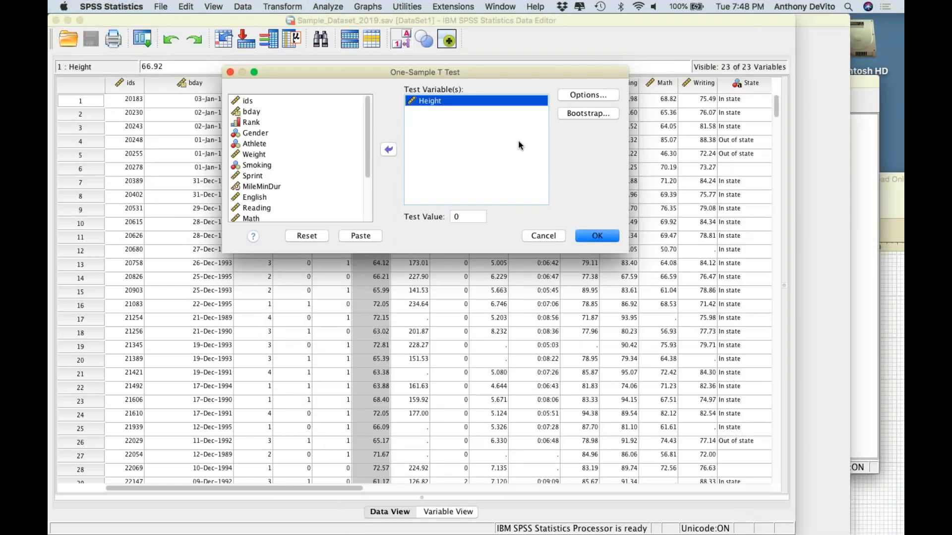
{"action": "left_click", "coordinate": [468, 216]}
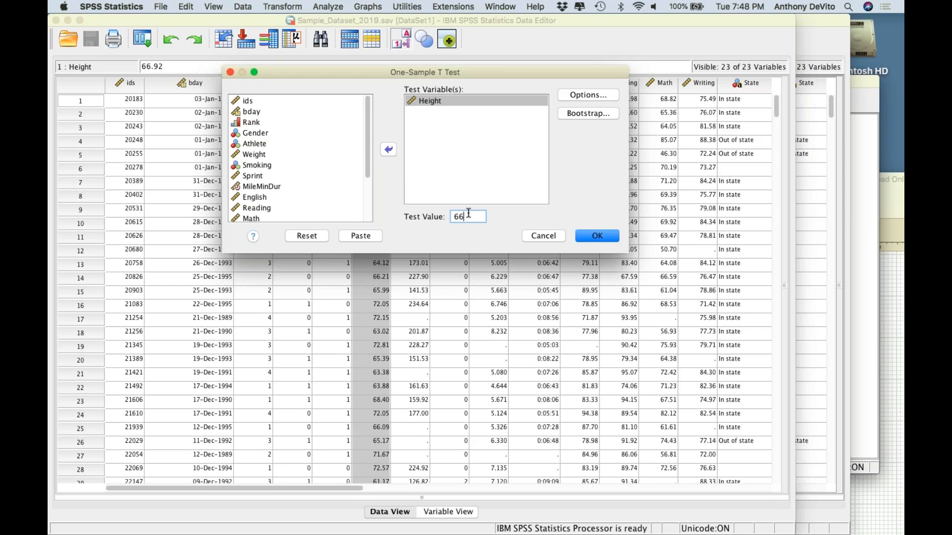
{"action": "left_click", "coordinate": [595, 238]}
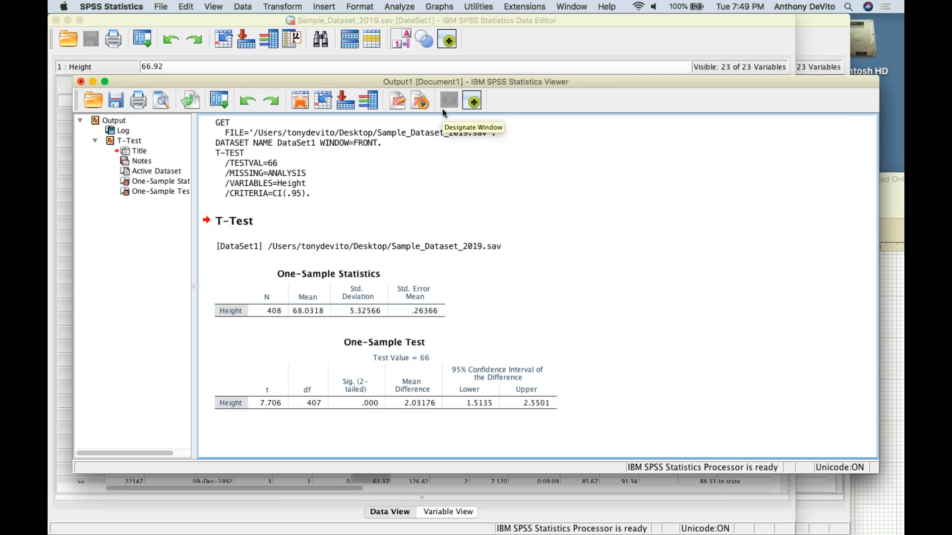
Rerun the one-sample t test on Height with the test value set to 67.8
{"action": "left_click", "coordinate": [435, 6]}
{"action": "mouse_move", "coordinate": [404, 6]}
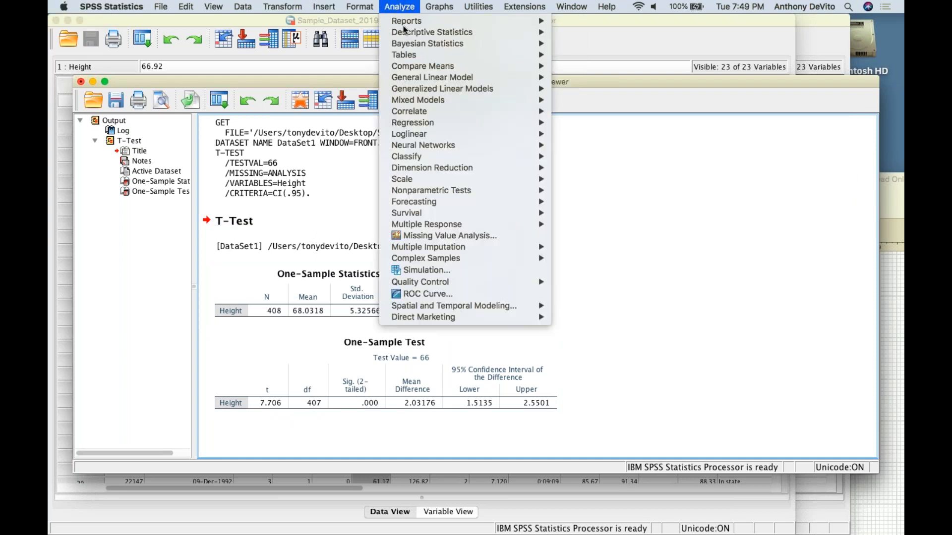
{"action": "mouse_move", "coordinate": [408, 34]}
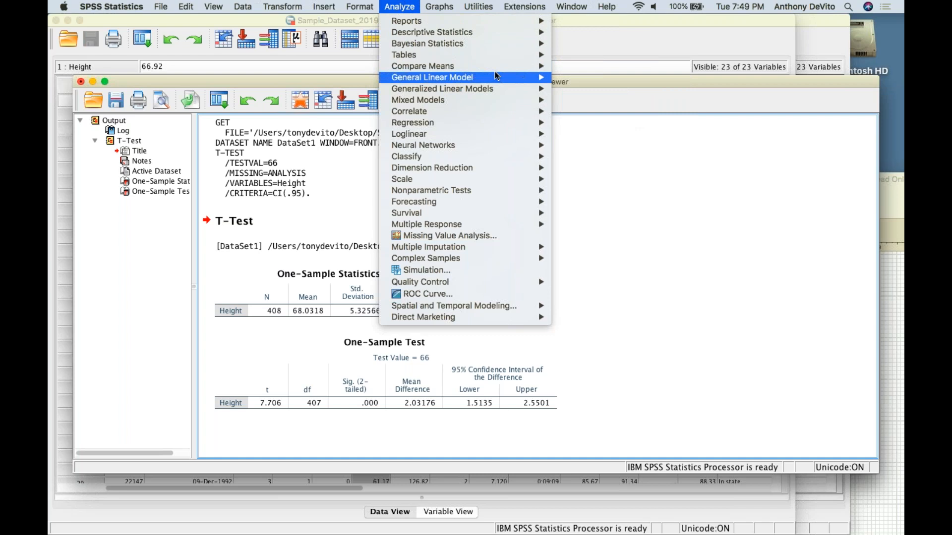
{"action": "mouse_move", "coordinate": [493, 68]}
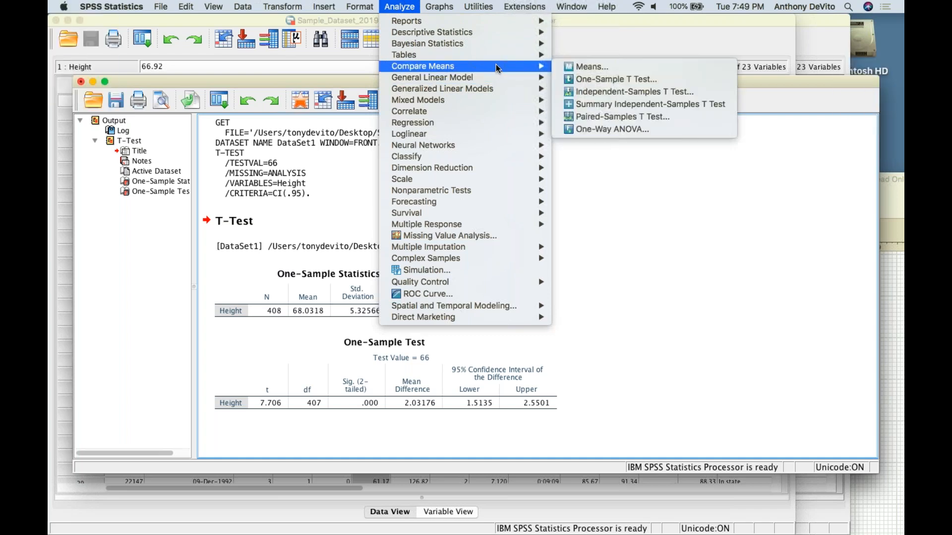
{"action": "left_click", "coordinate": [572, 80]}
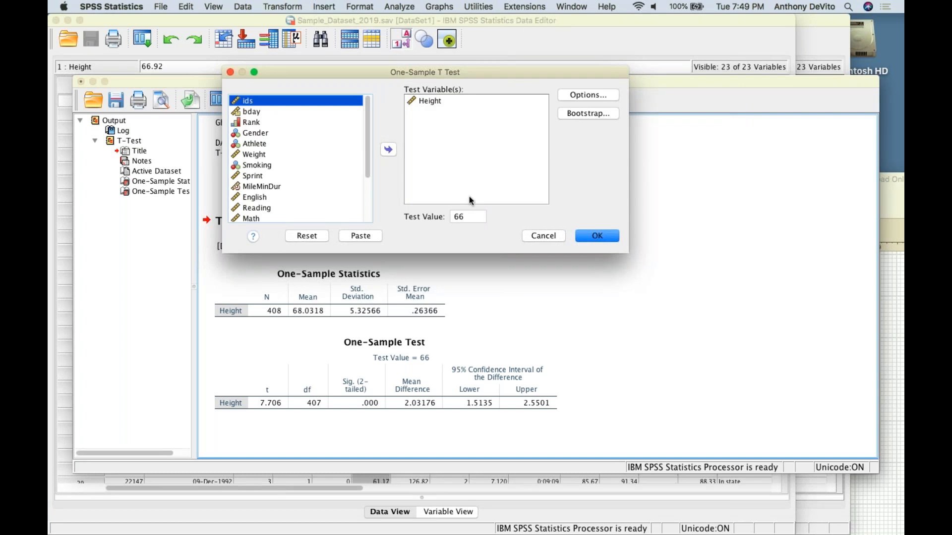
{"action": "left_click", "coordinate": [468, 217]}
{"action": "double_click", "coordinate": [467, 216]}
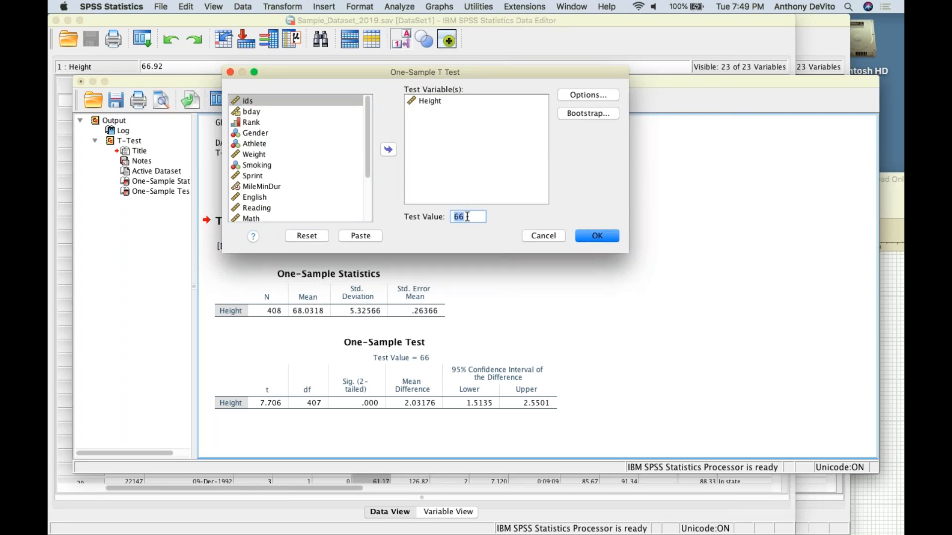
{"action": "type", "text": "67.8"}
{"action": "left_click", "coordinate": [594, 237]}
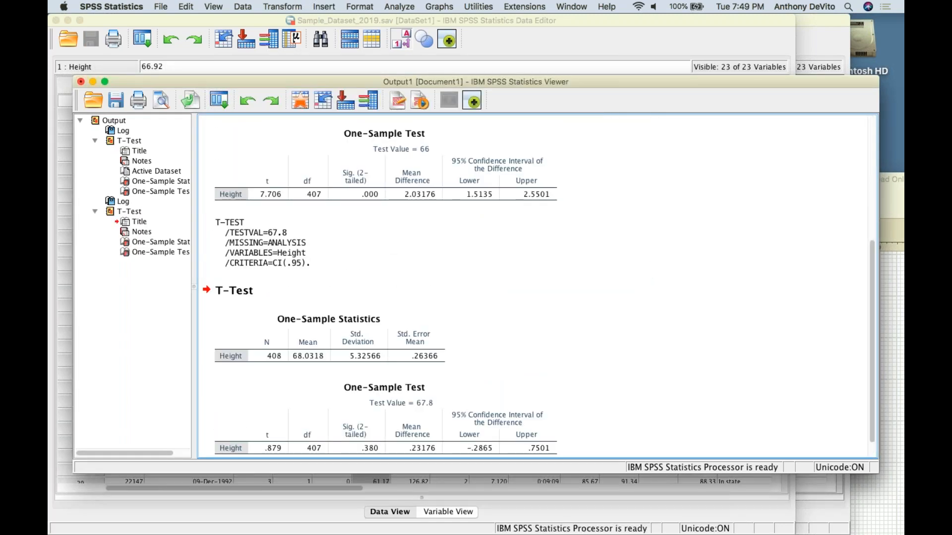
Examine the output and compare the Height t test results for test values 66 and 67.8
{"action": "left_click", "coordinate": [592, 244]}
{"action": "scroll", "coordinate": [592, 244], "scroll_direction": "down", "scroll_amount": 1}
{"action": "scroll", "coordinate": [592, 244], "scroll_direction": "up", "scroll_amount": 1}
{"action": "scroll", "coordinate": [593, 244], "scroll_direction": "down", "scroll_amount": 1}
{"action": "scroll", "coordinate": [592, 244], "scroll_direction": "up", "scroll_amount": 1}
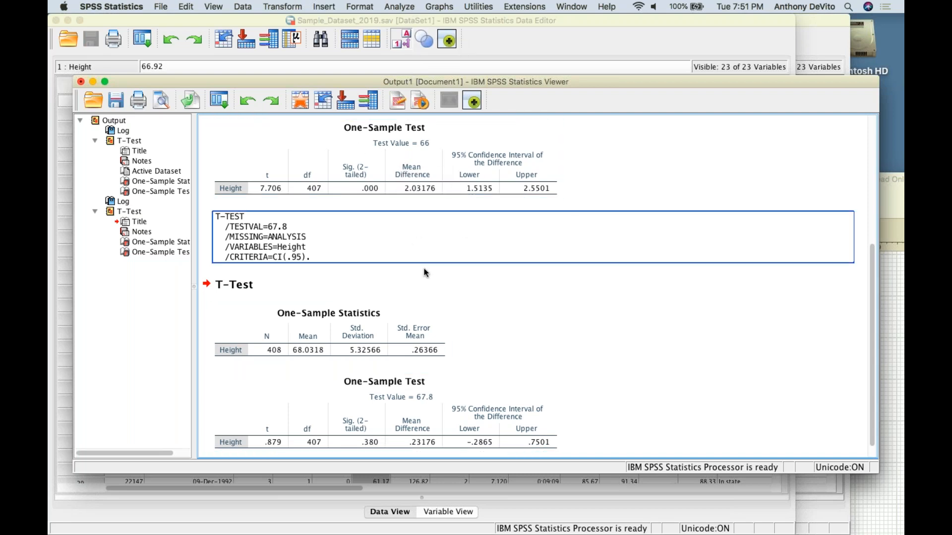
{"action": "scroll", "coordinate": [424, 269], "scroll_direction": "up", "scroll_amount": 3}
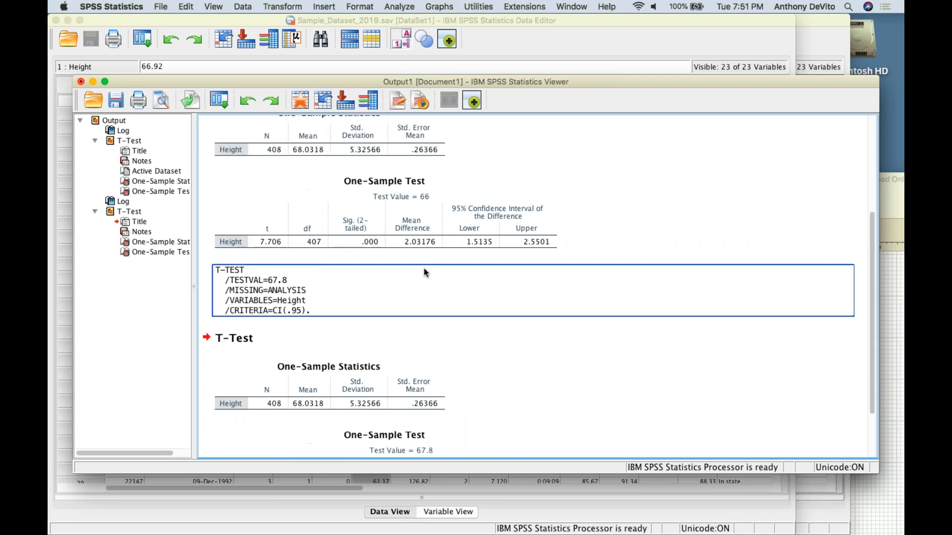
{"action": "scroll", "coordinate": [424, 269], "scroll_direction": "down", "scroll_amount": 3}
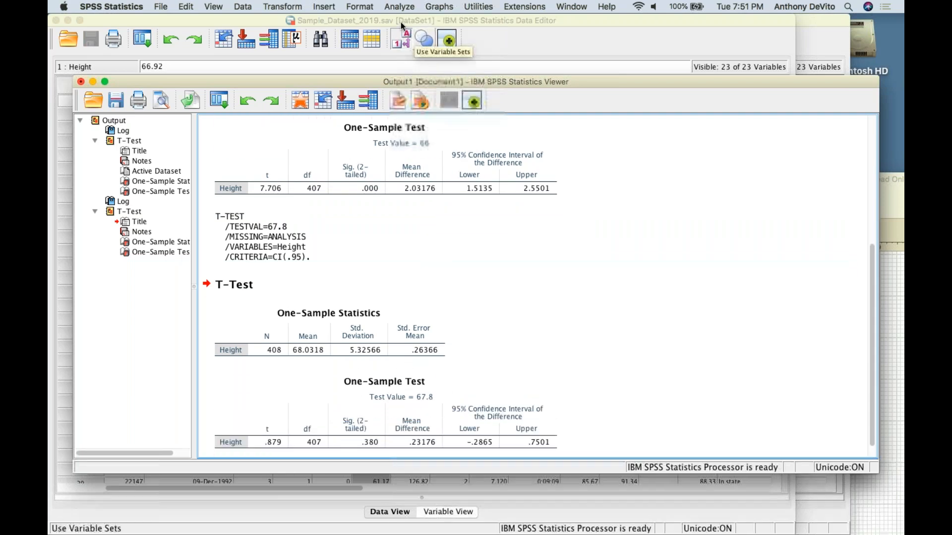
Run the one-sample t test on Height again with a test value of 67.5 and select its One-Sample Test table
{"action": "left_click", "coordinate": [399, 6]}
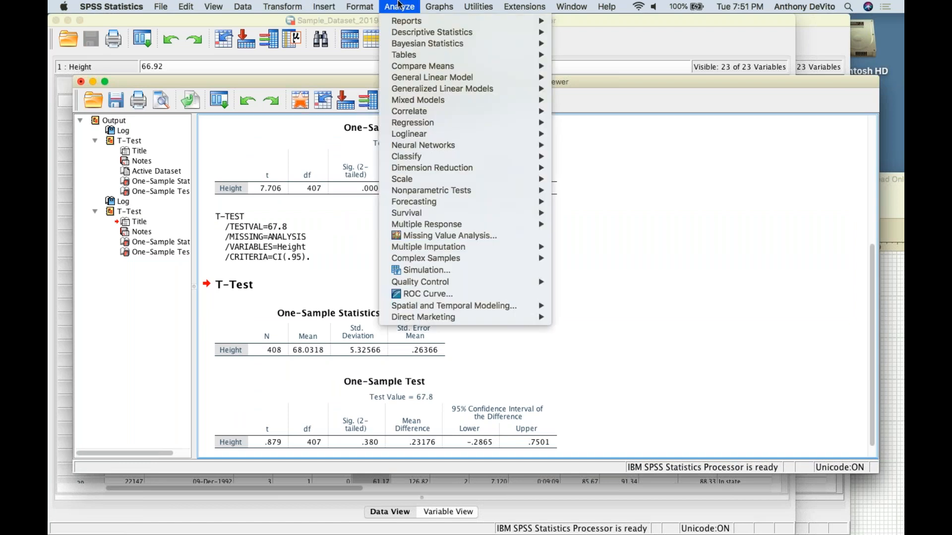
{"action": "mouse_move", "coordinate": [411, 66]}
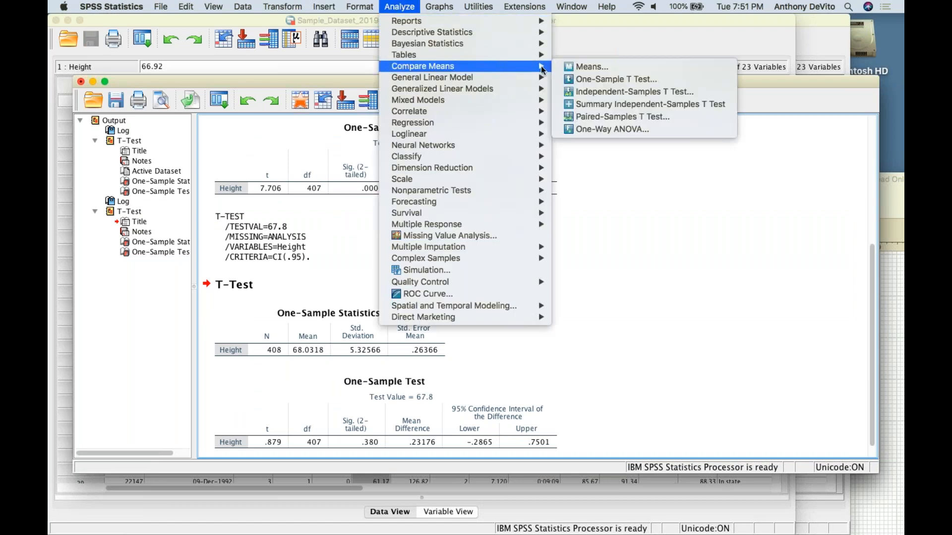
{"action": "left_click", "coordinate": [576, 83]}
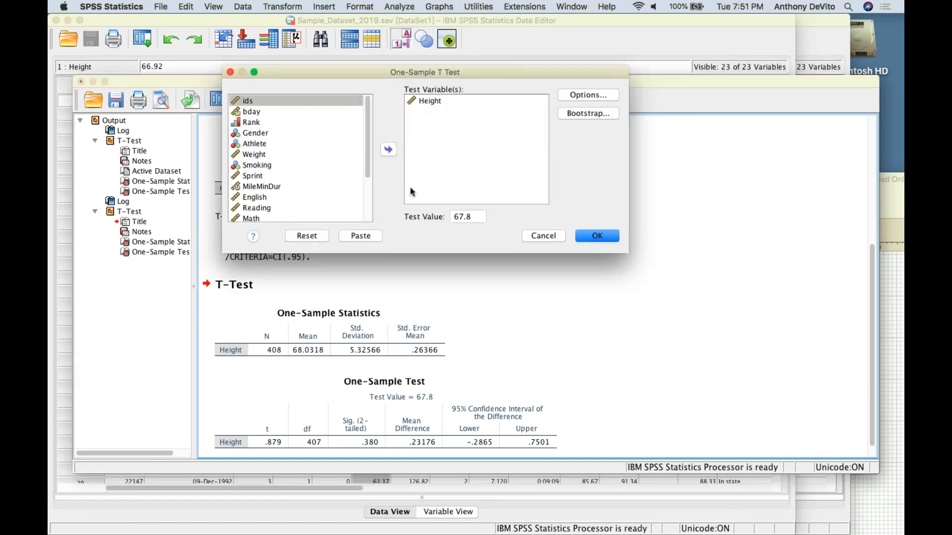
{"action": "left_click", "coordinate": [476, 217]}
{"action": "left_click", "coordinate": [475, 216]}
{"action": "key", "text": "BackSpace"}
{"action": "type", "text": "5"}
{"action": "left_click", "coordinate": [598, 236]}
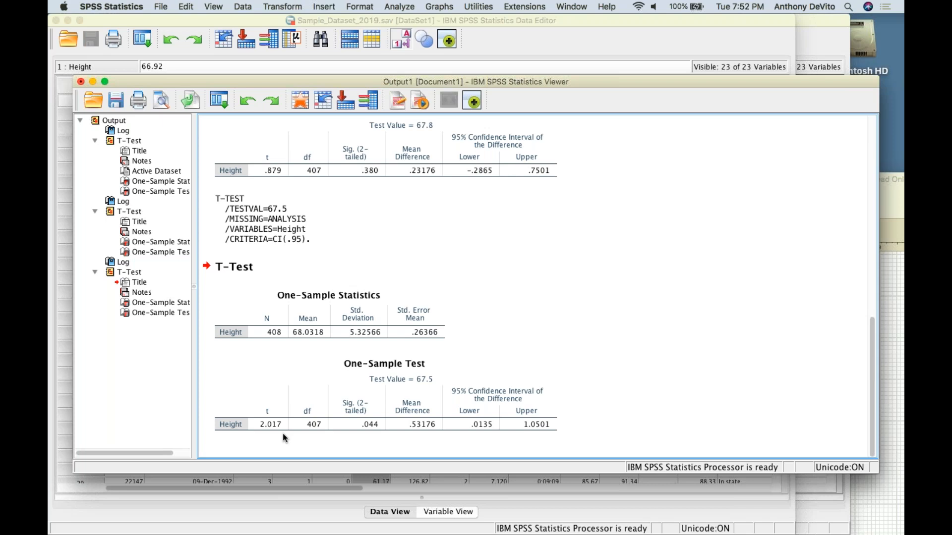
{"action": "left_click", "coordinate": [282, 432]}
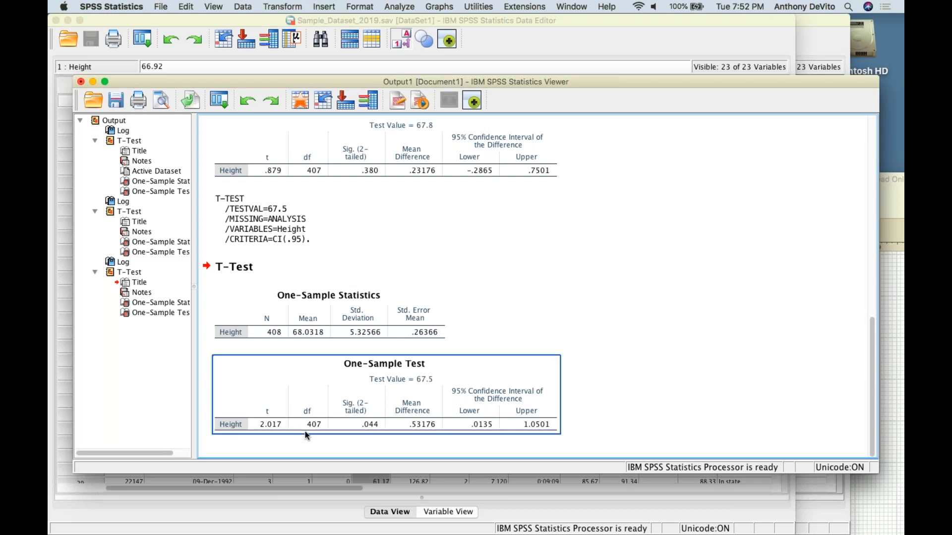